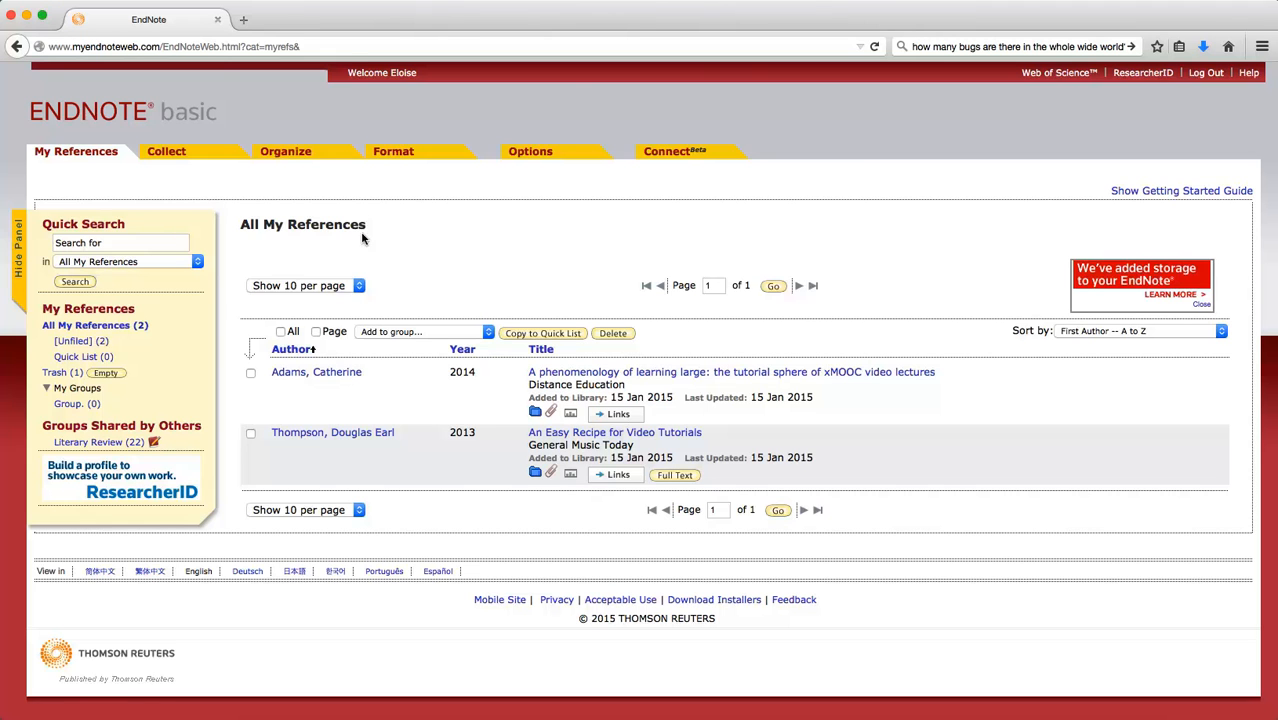
- From All My References, reveal the Organize tab's sub-menu
mouse_move(312, 153)
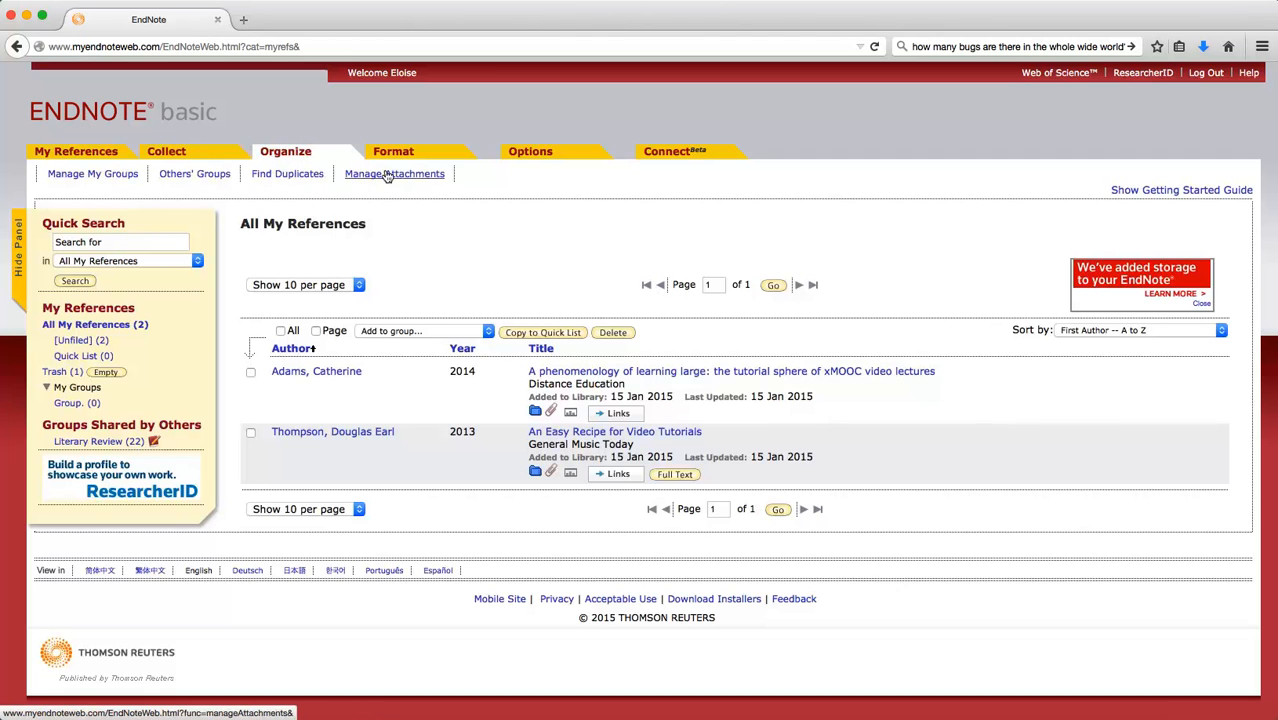
- In Manage My Groups, permanently delete the empty group named 'Group.'
left_click(100, 173)
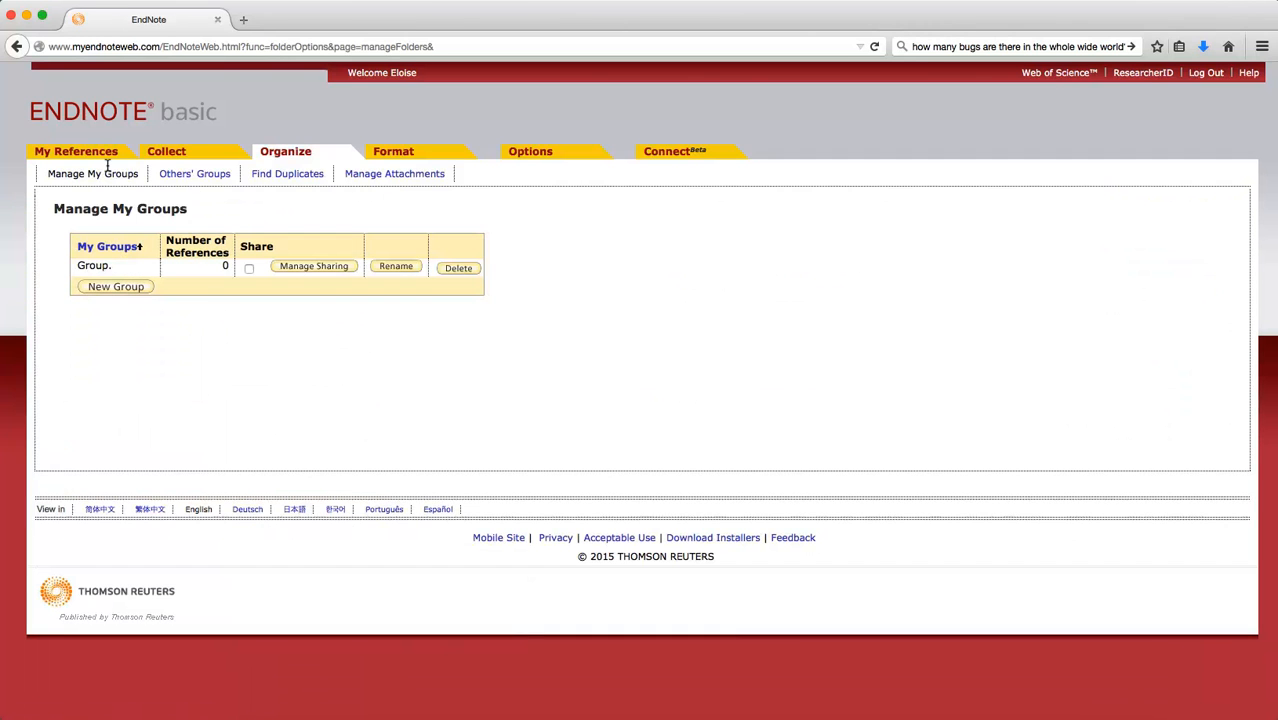
left_click(458, 268)
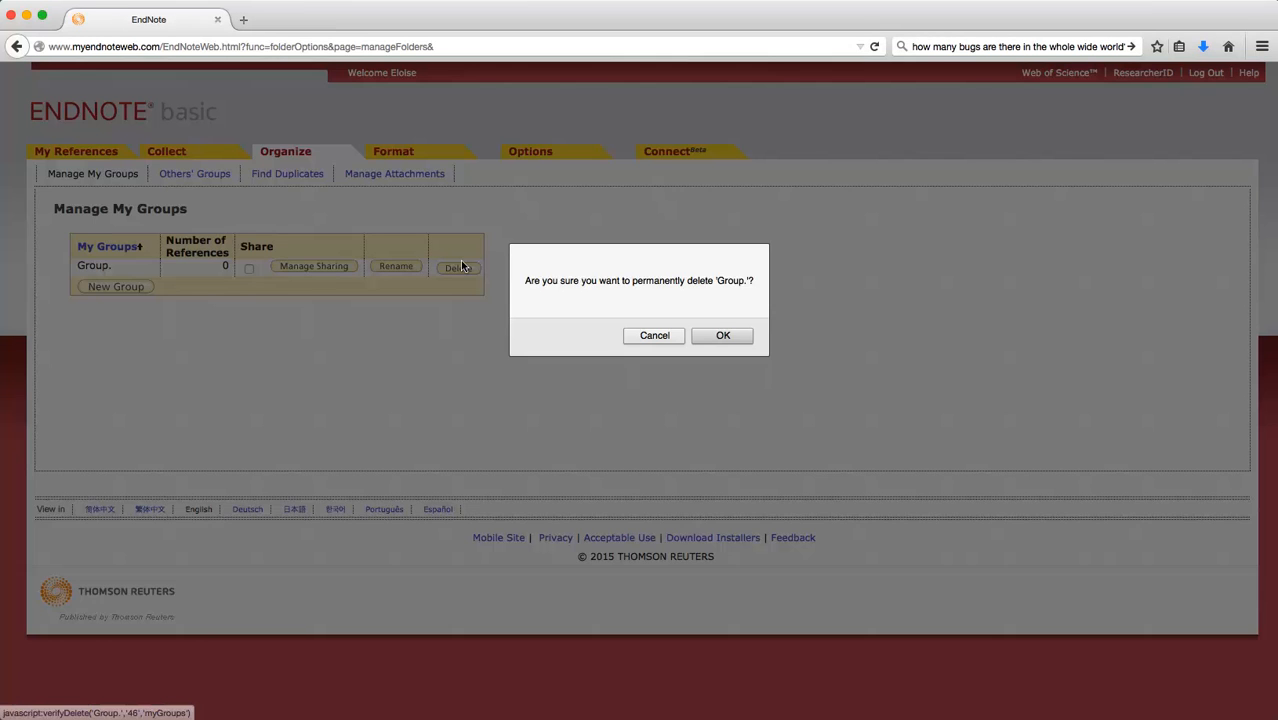
left_click(723, 336)
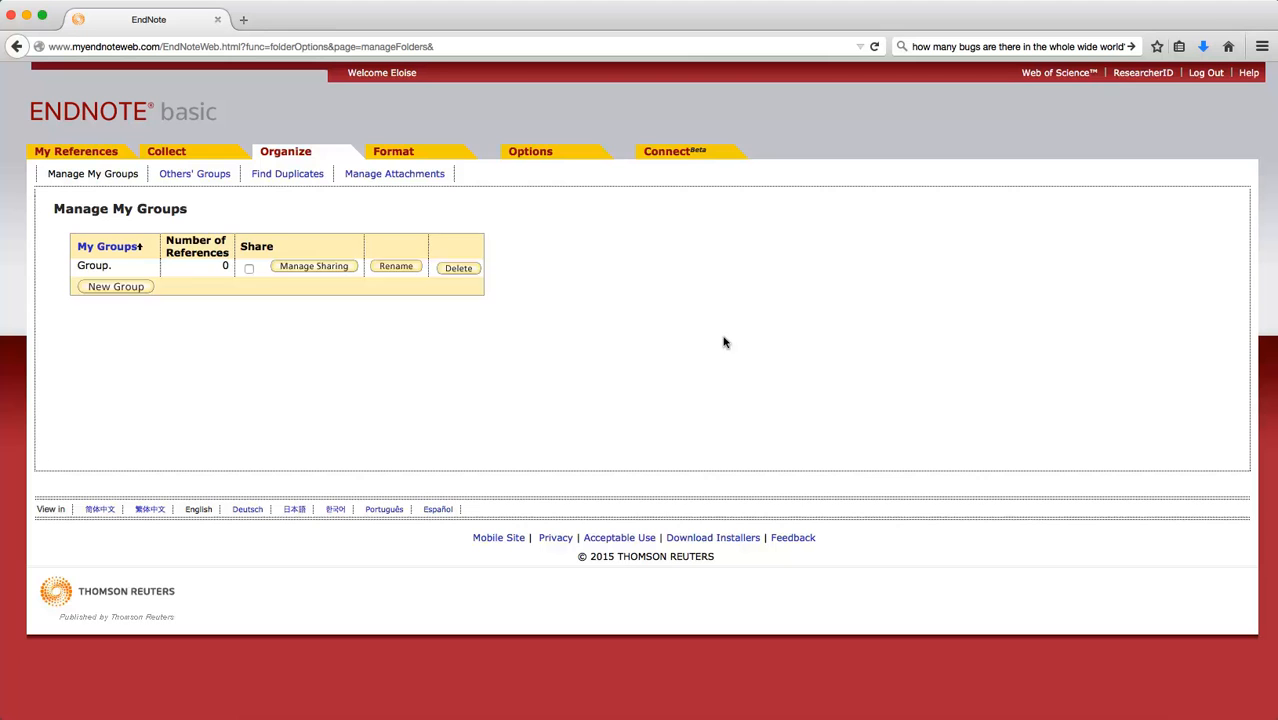
- Add a new group named 'My first group!'
left_click(117, 281)
type("My fir")
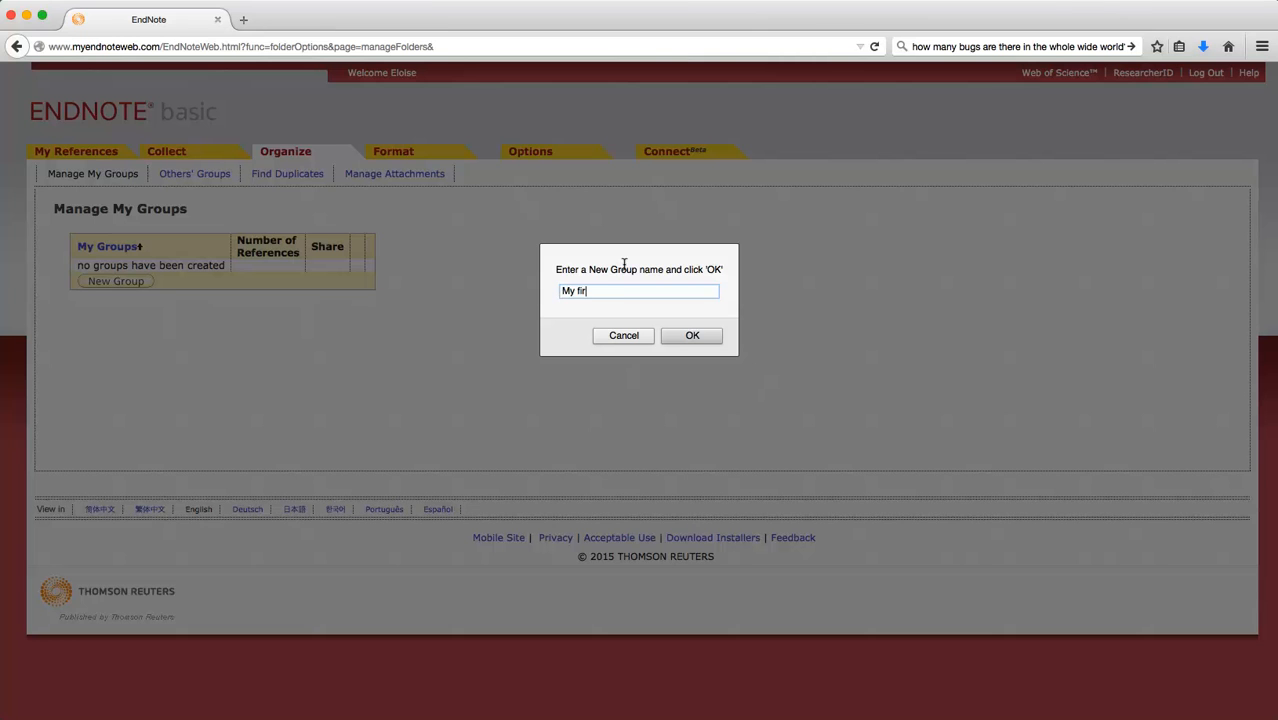
type("st group!")
left_click(677, 336)
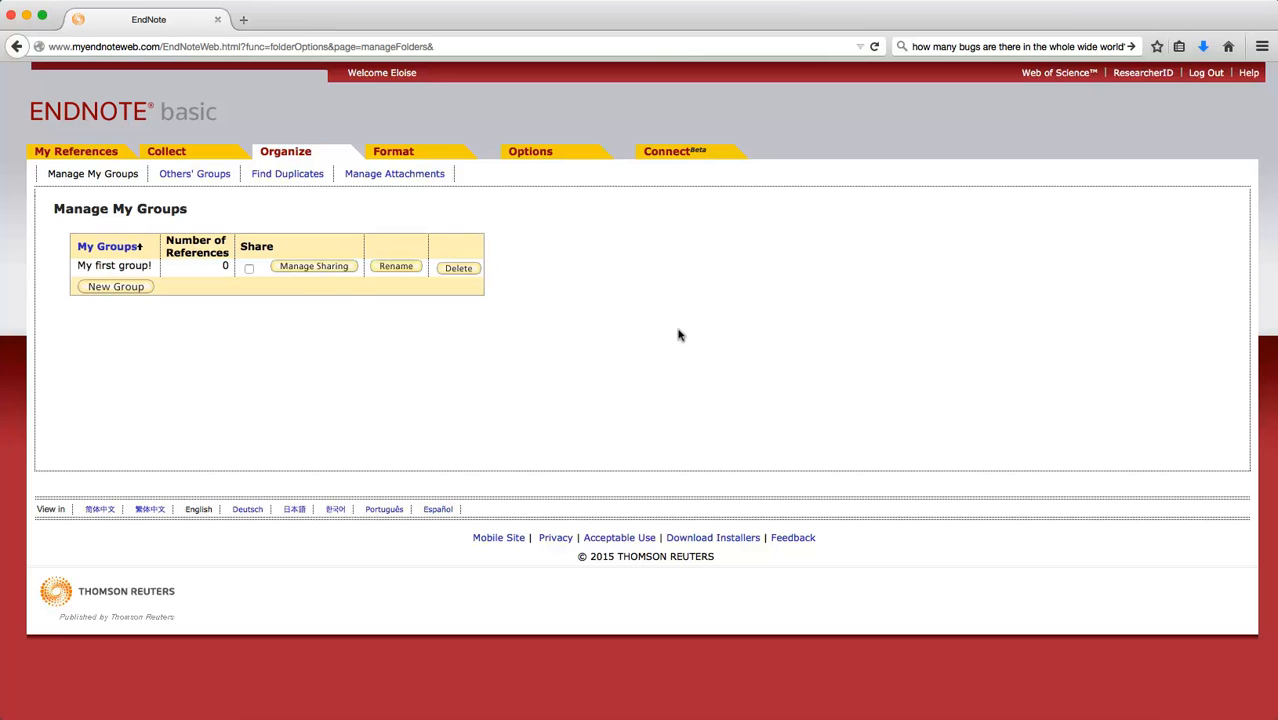
- Rename 'My first group!' to 'Final paper: Psych101' and tick Share
left_click(395, 266)
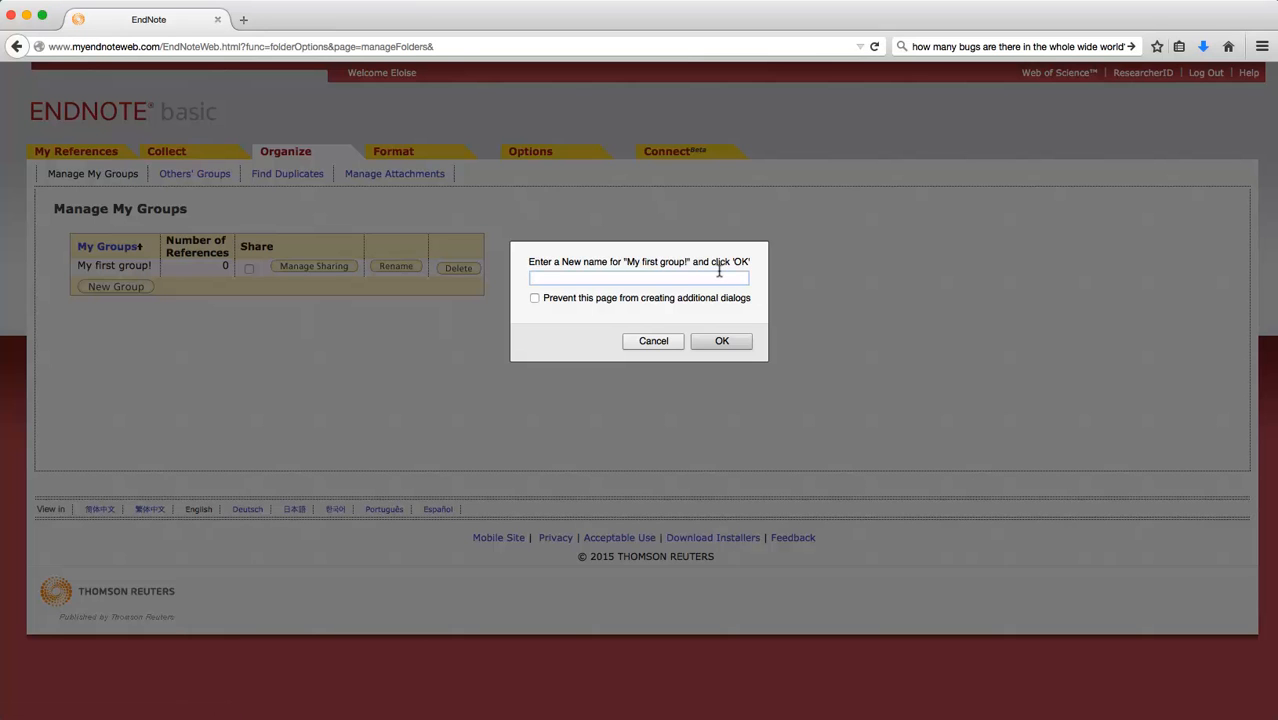
type("Final paper: Psych101")
left_click(705, 340)
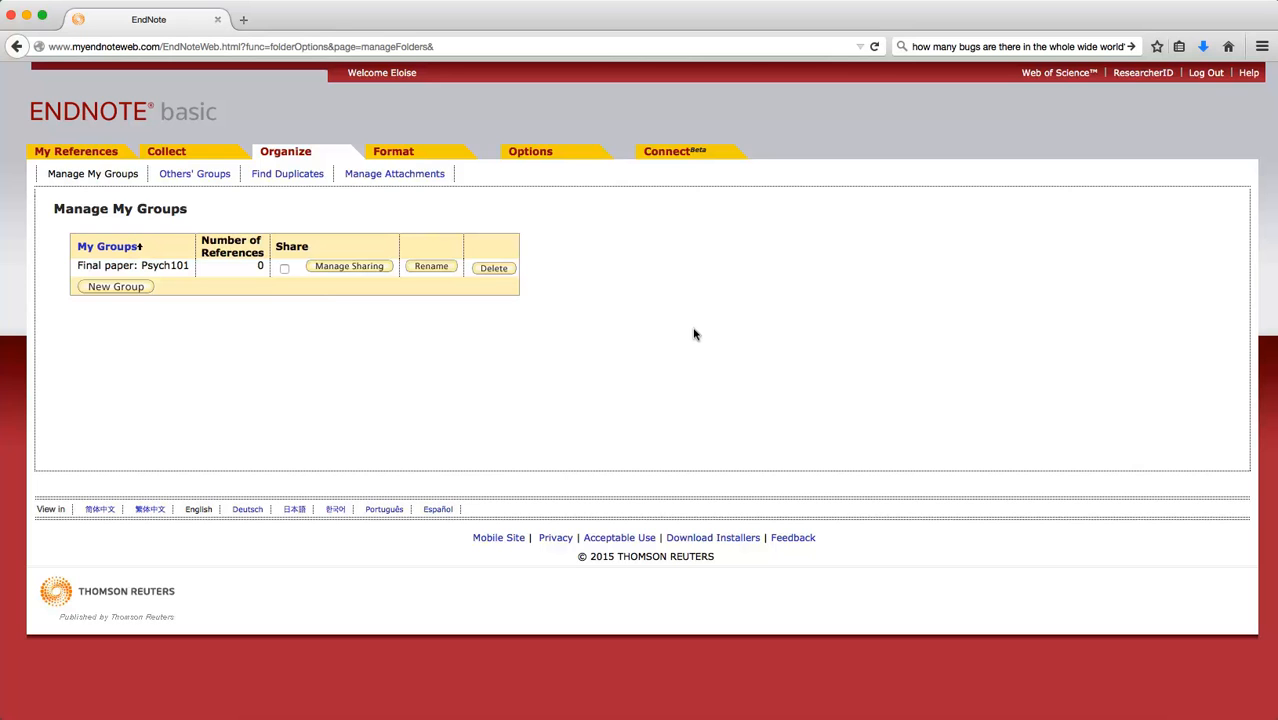
left_click(283, 270)
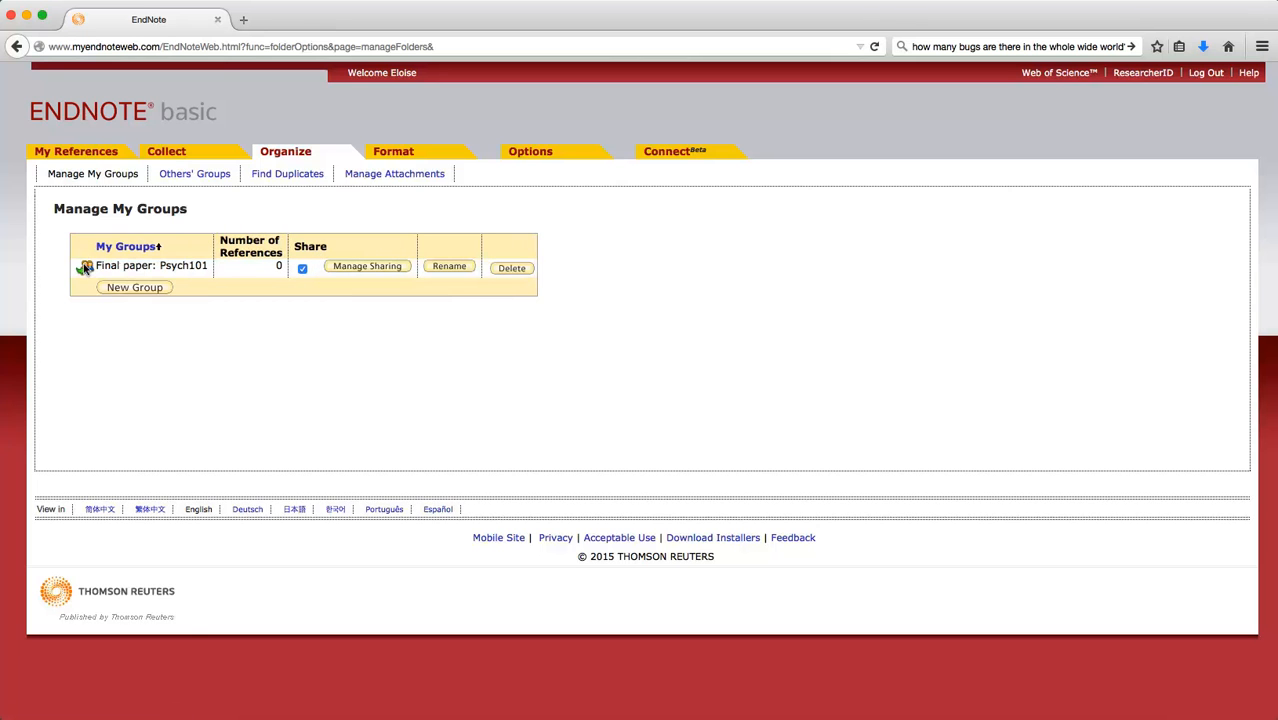
- Start sharing 'Final paper: Psych101' and enter a collaborator's e-mail address
left_click(359, 263)
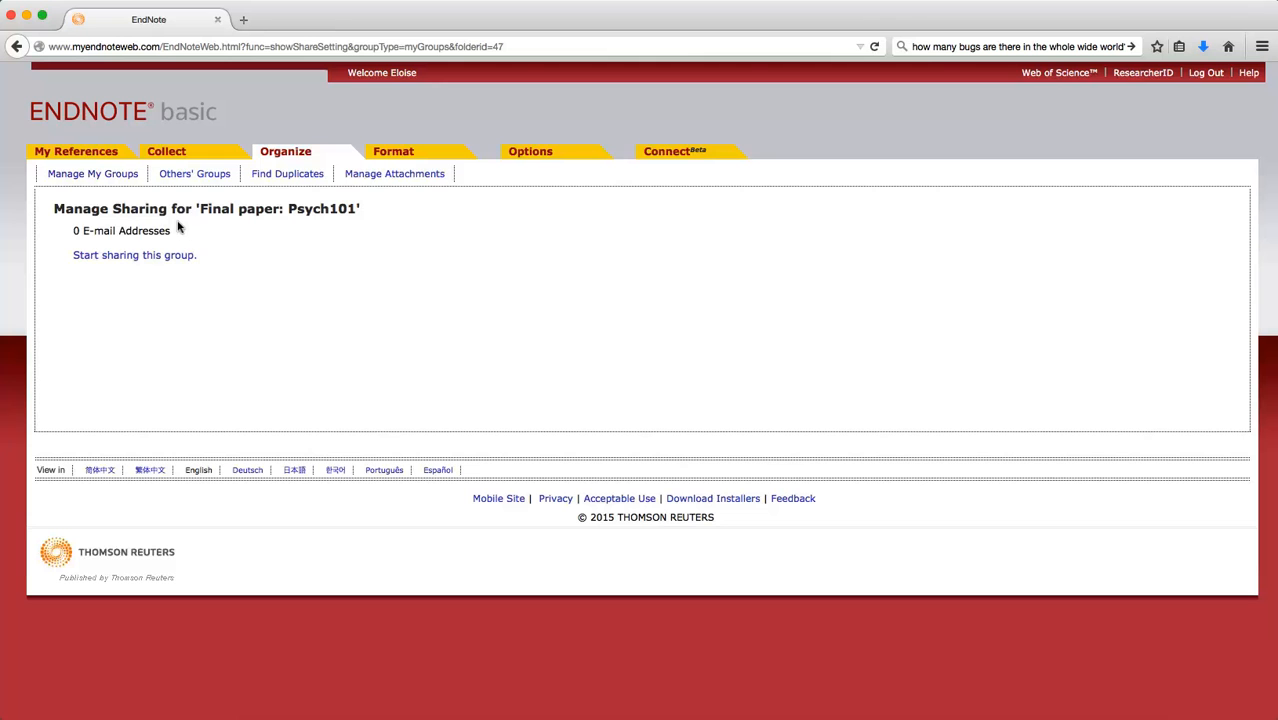
left_click_drag(182, 228, 62, 233)
left_click(164, 292)
left_click(155, 257)
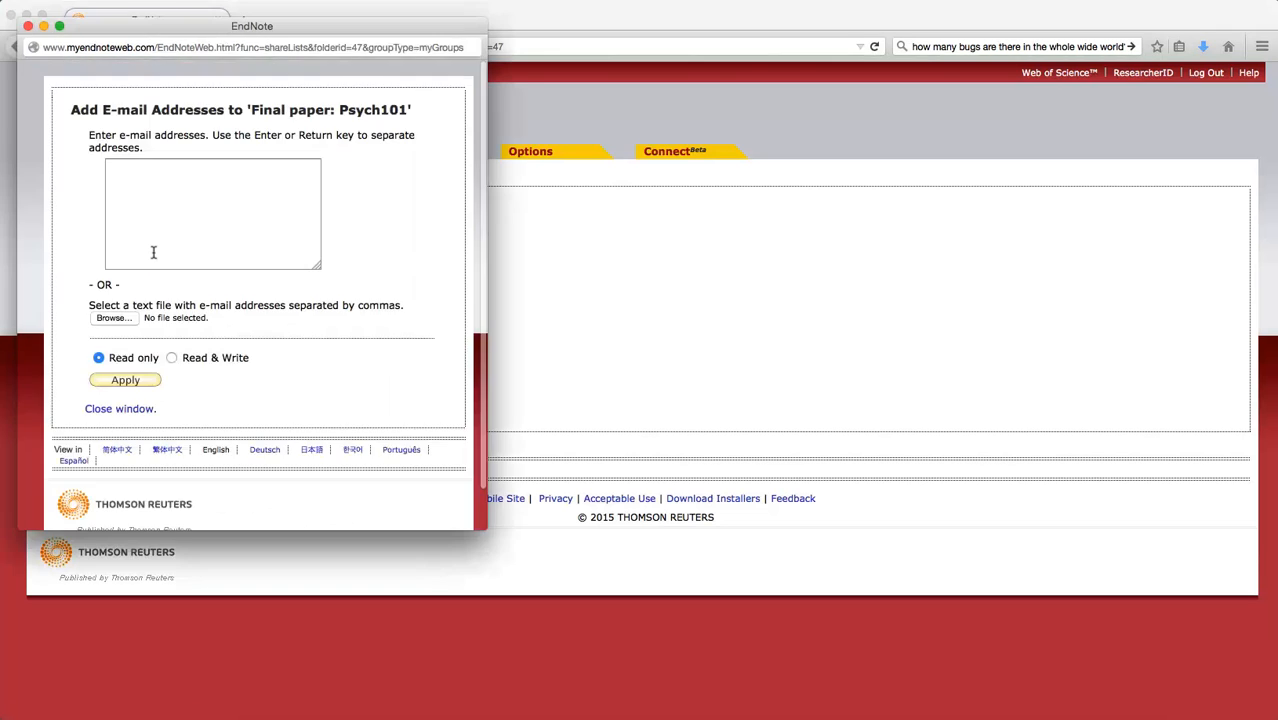
left_click(139, 248)
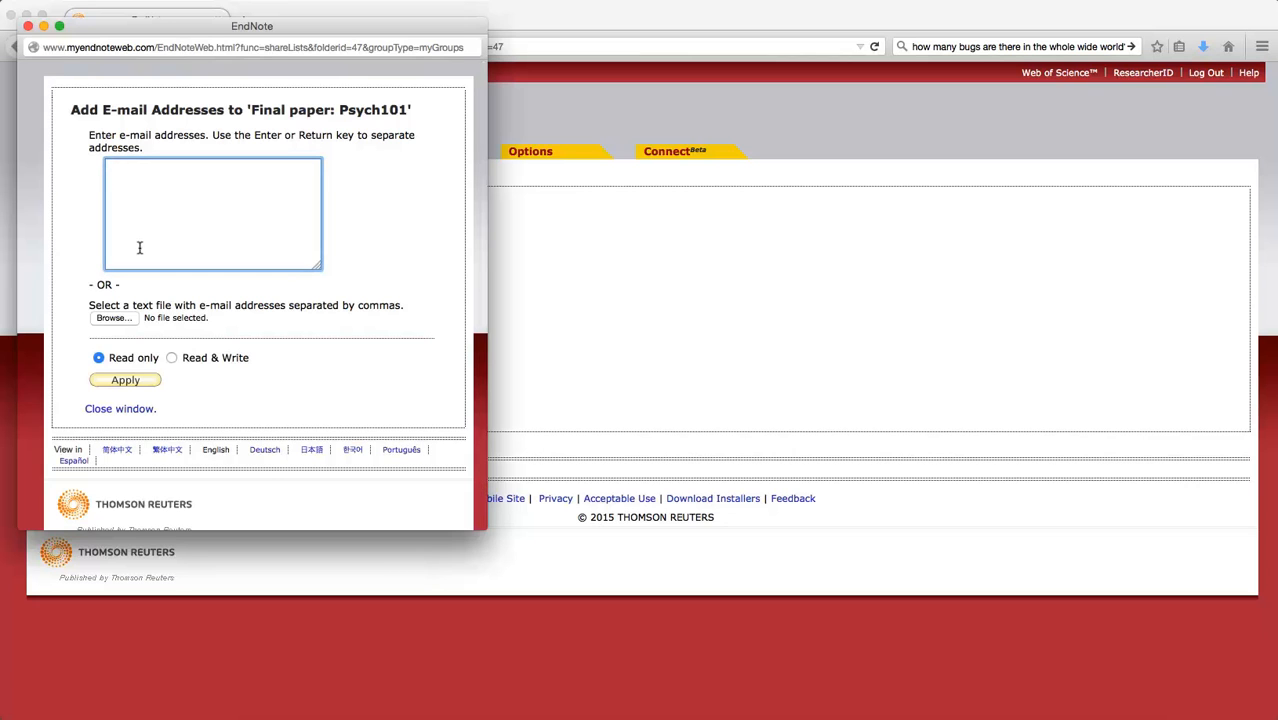
- Switch the permission to Read & Write, back to Read only, then close without adding anyone
scroll(143, 345, "down", 1)
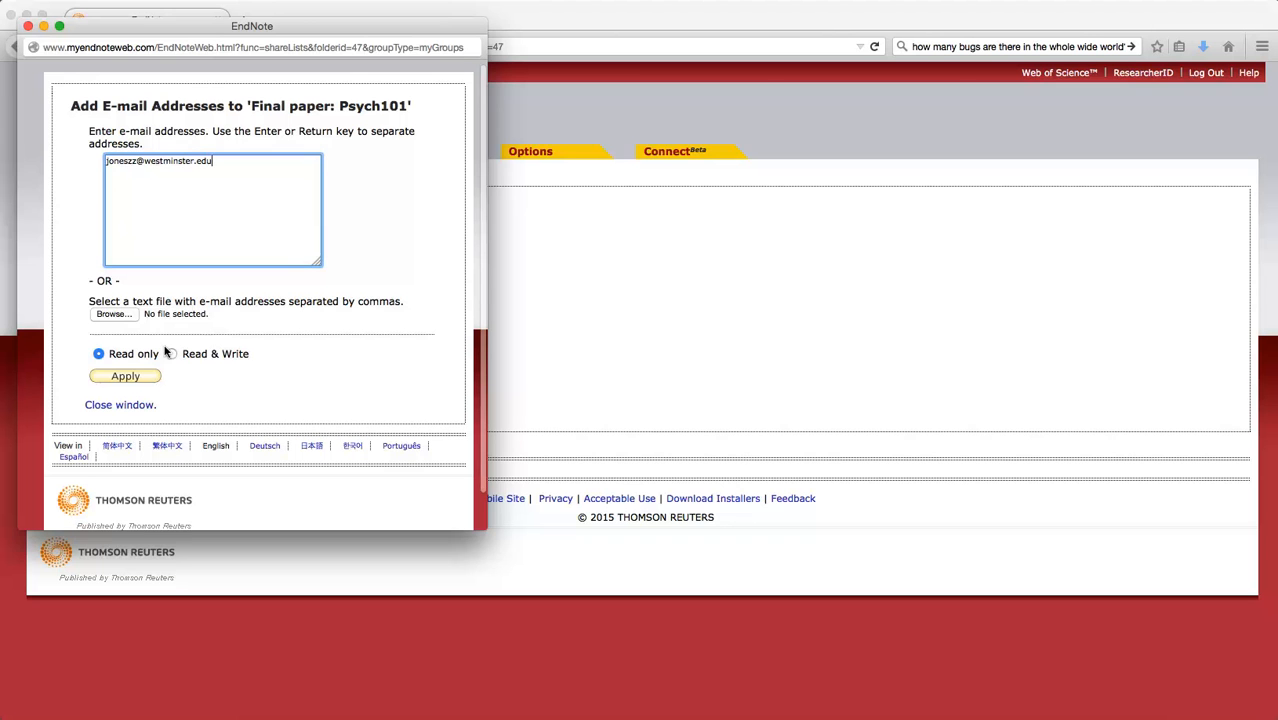
scroll(160, 348, "down", 2)
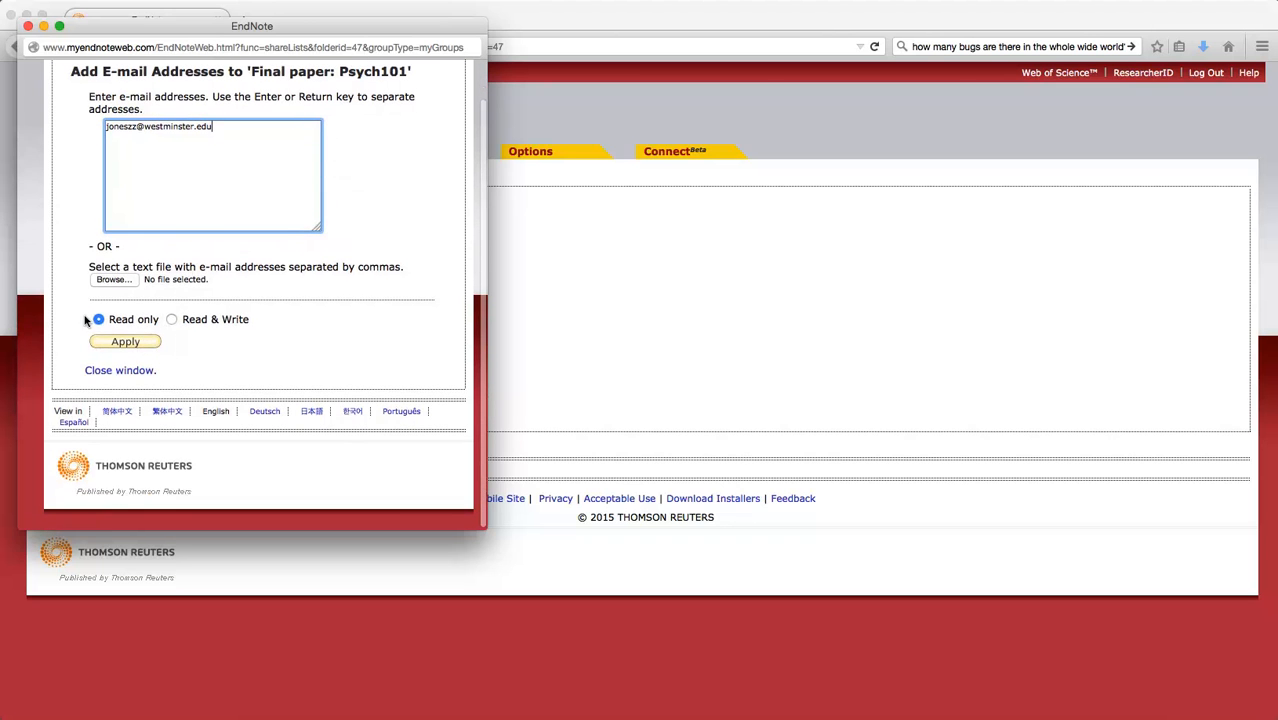
scroll(103, 314, "down", 1)
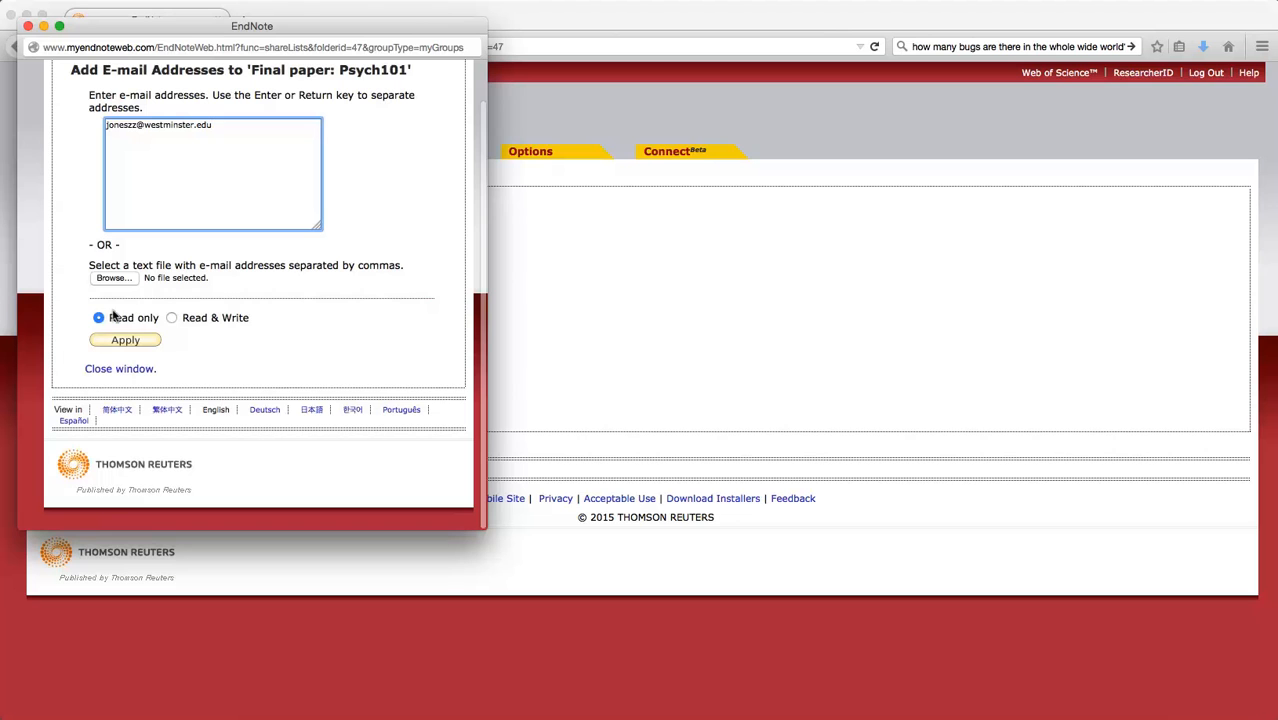
left_click_drag(160, 317, 107, 317)
scroll(107, 318, "down", 1)
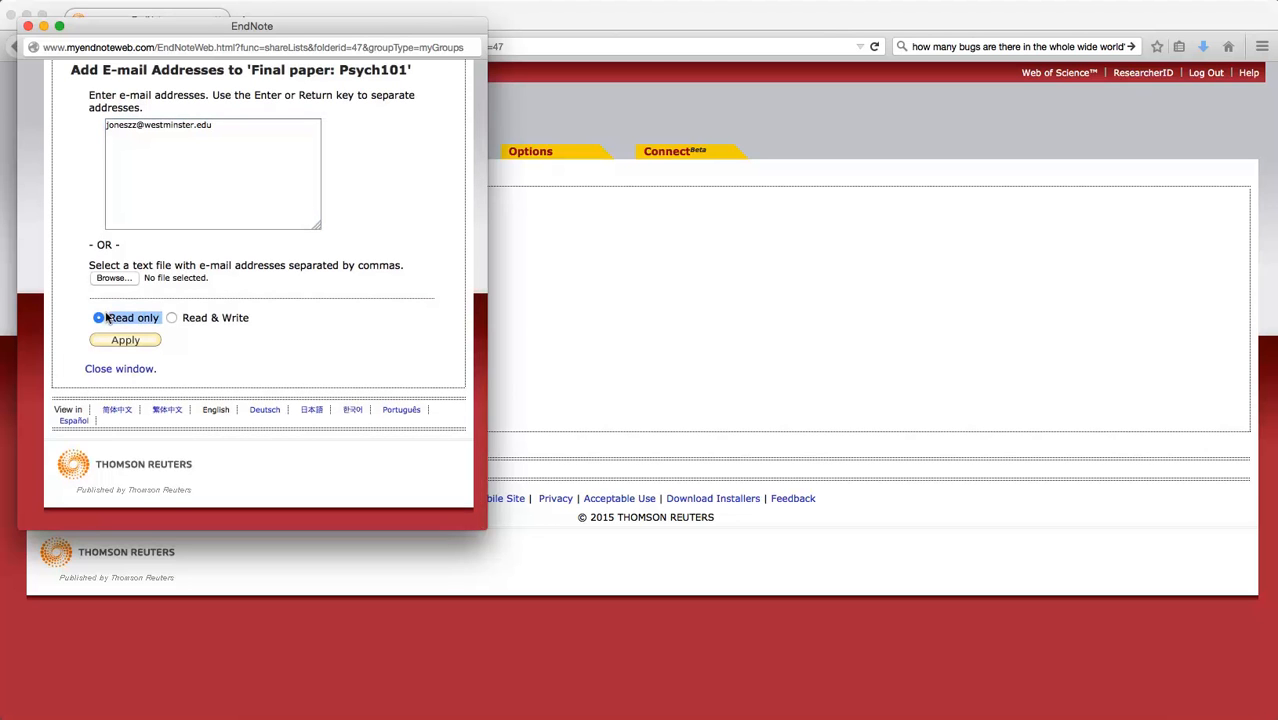
left_click(173, 317)
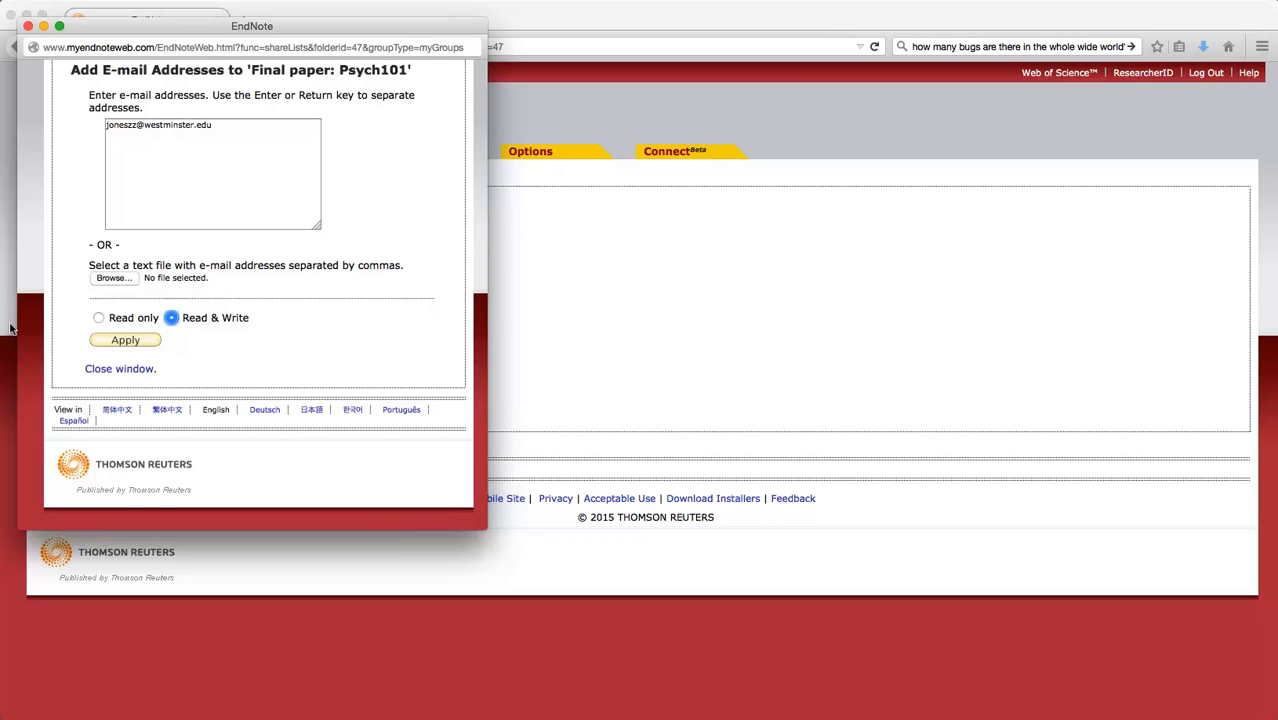
left_click(98, 317)
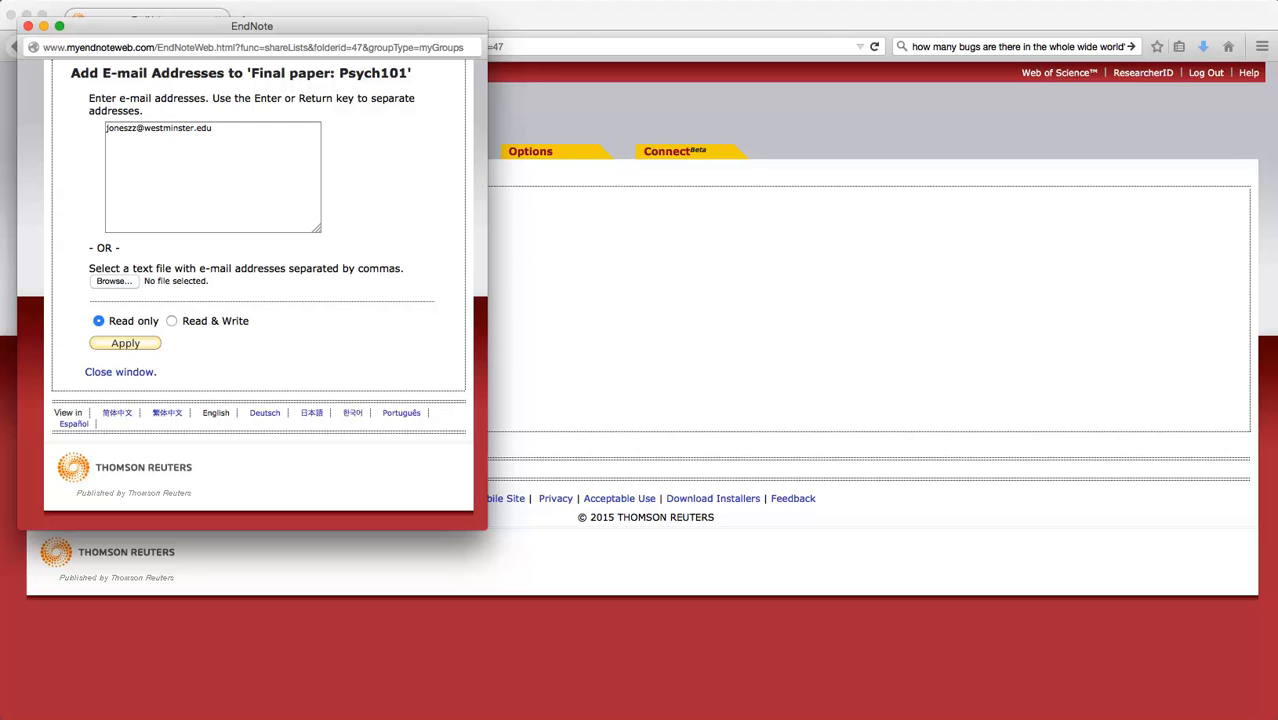
left_click(28, 25)
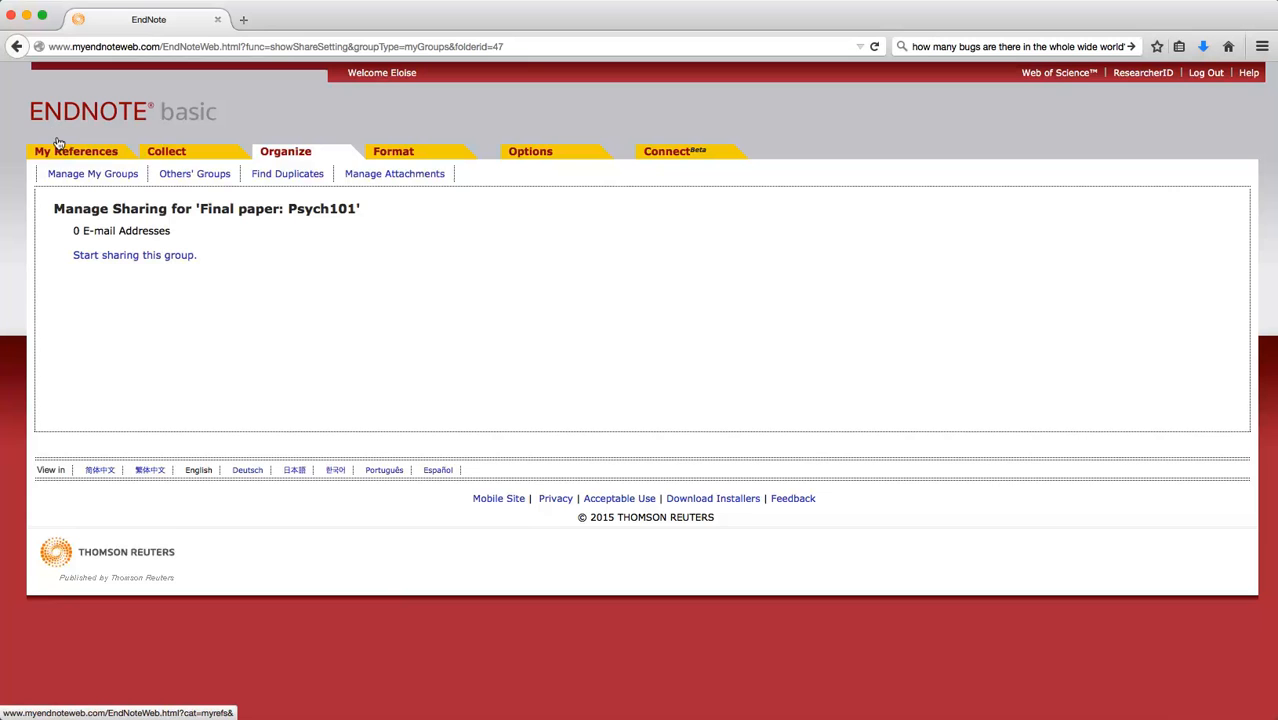
- In All My References, check both references on the page
left_click(82, 112)
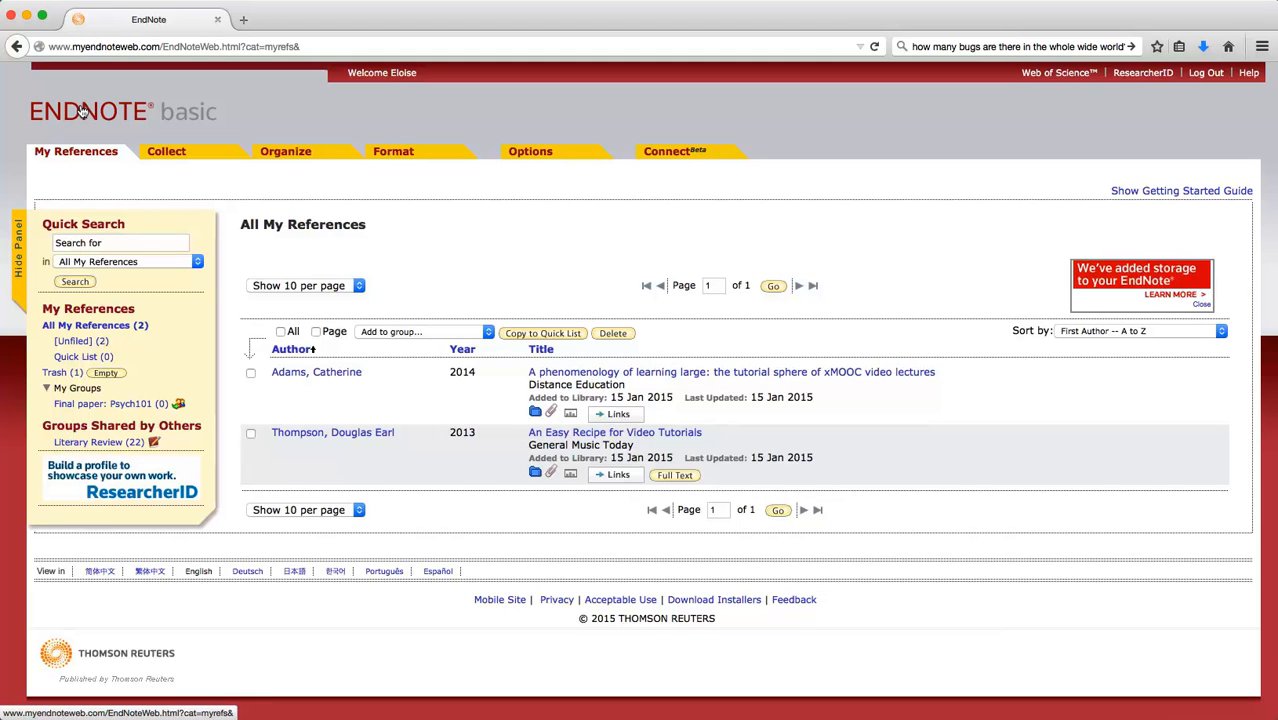
left_click_drag(160, 436, 143, 432)
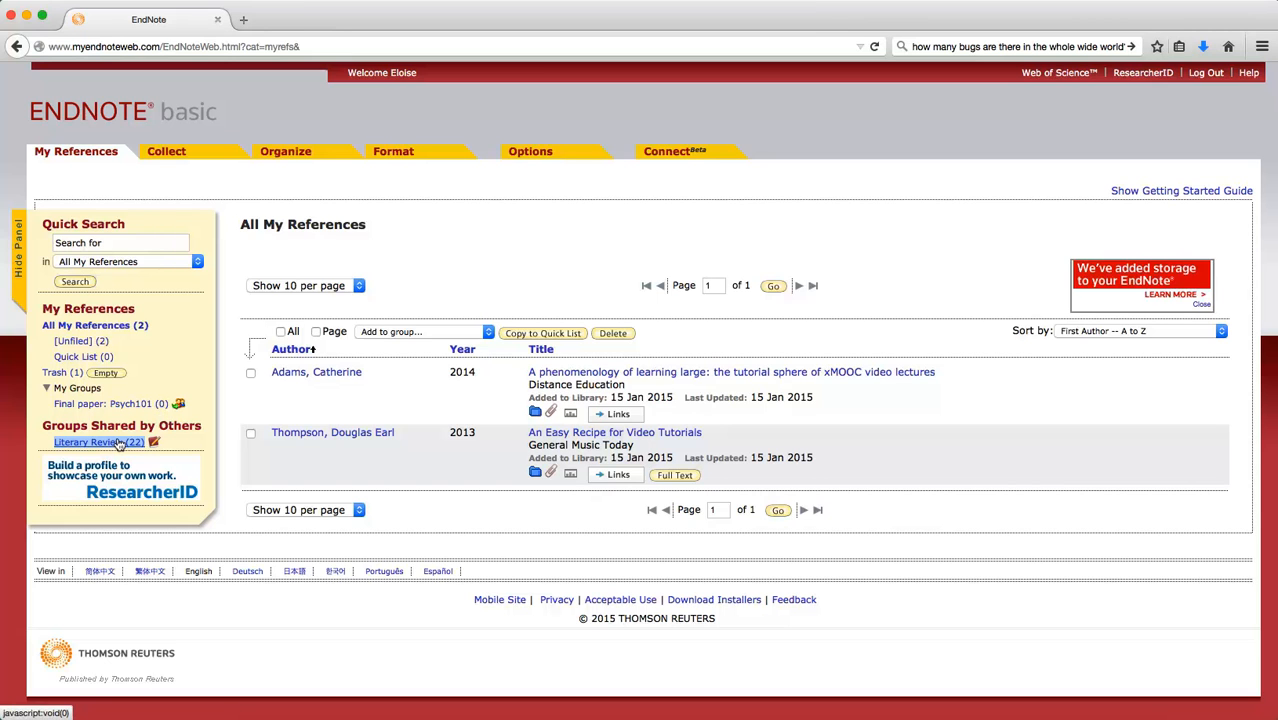
left_click(230, 391)
left_click(250, 373)
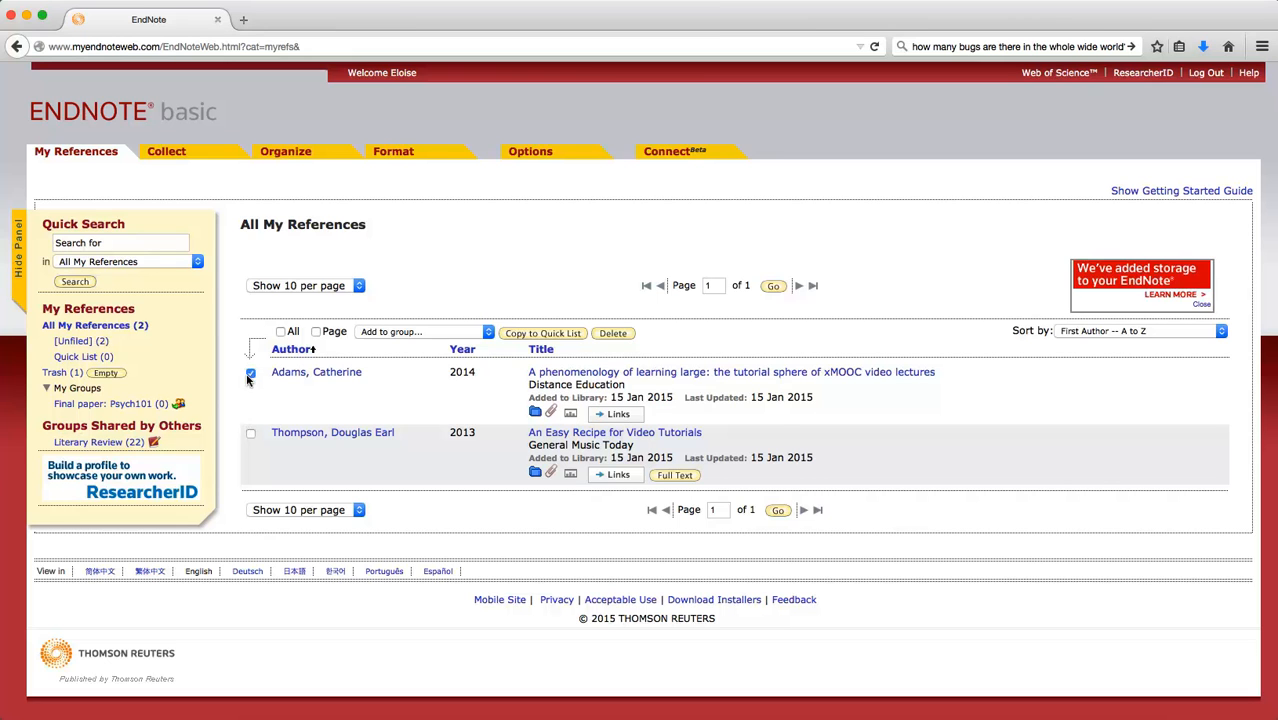
left_click(251, 436)
left_click(250, 373)
left_click(281, 331)
- Add the two references to 'Final paper: Psych101' and view that group's list
left_click(419, 332)
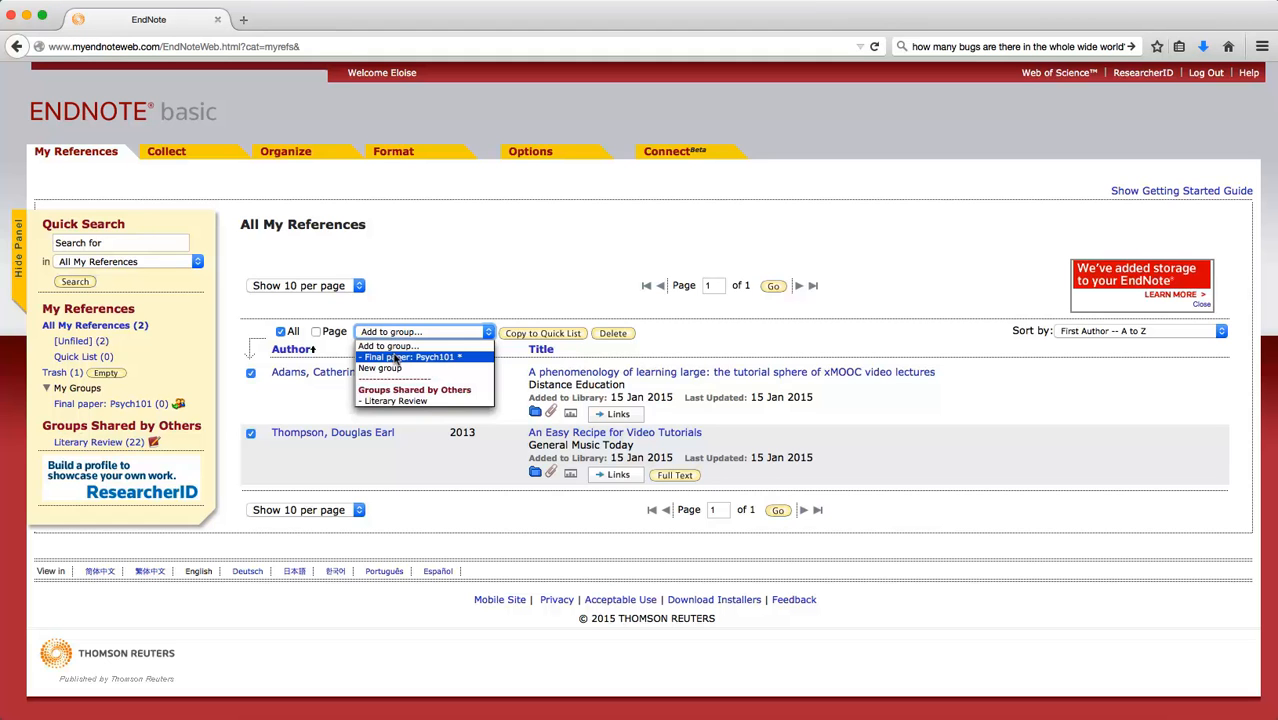
left_click(397, 357)
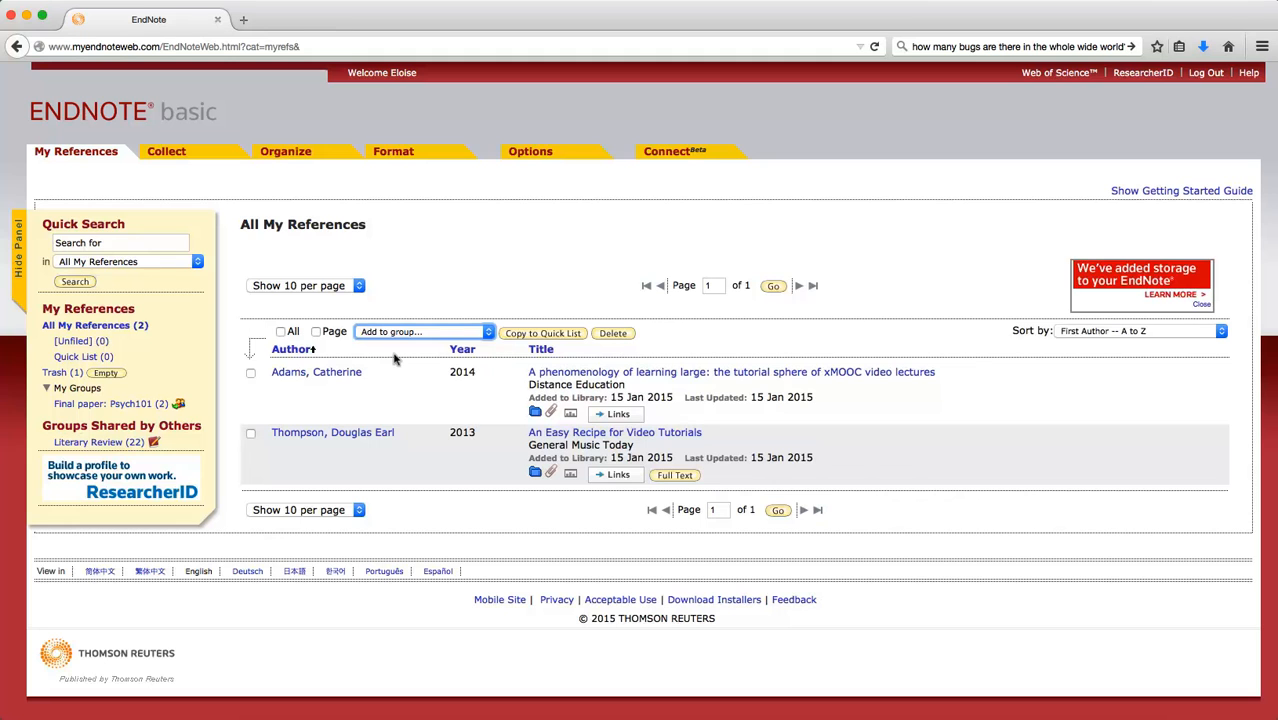
left_click(153, 403)
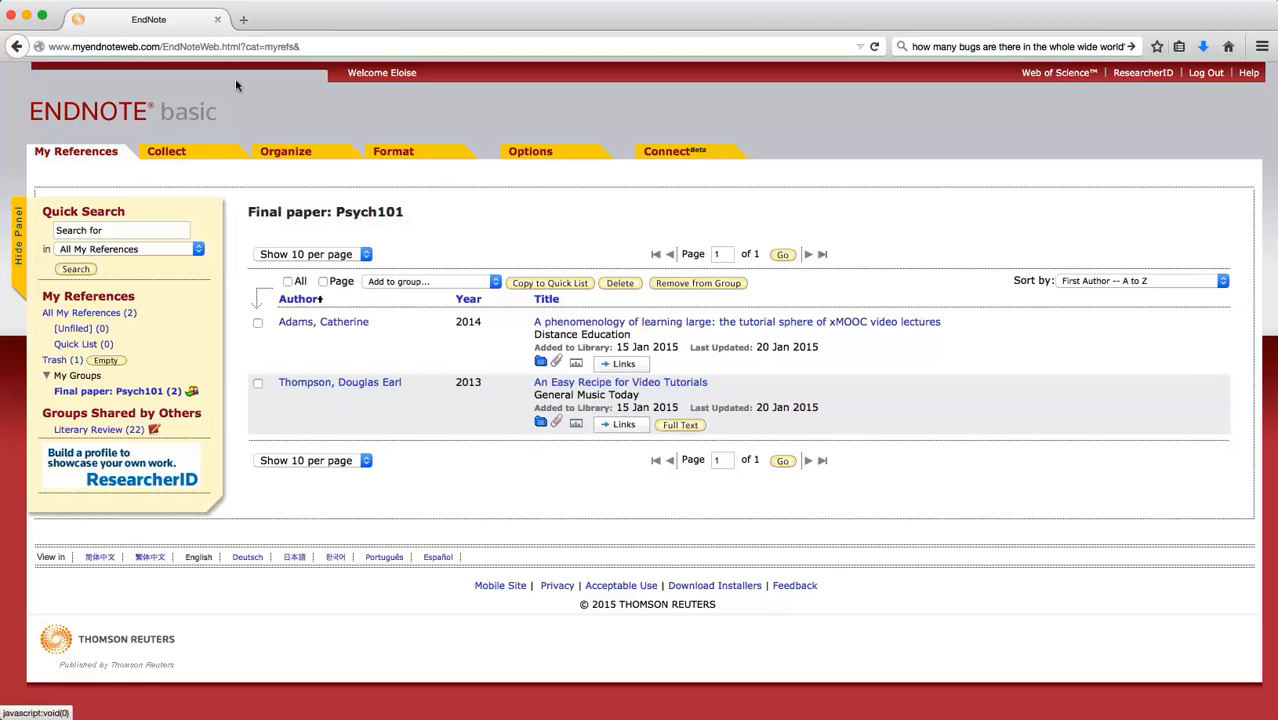
mouse_move(249, 165)
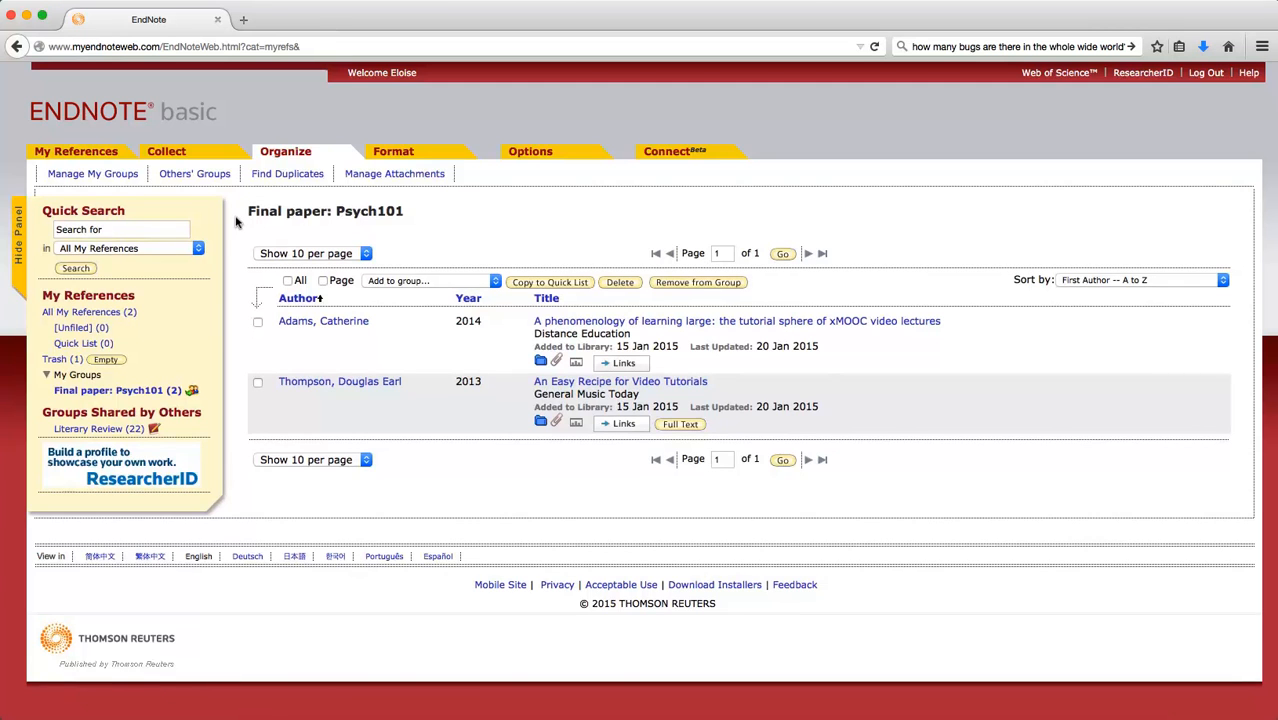
mouse_move(203, 151)
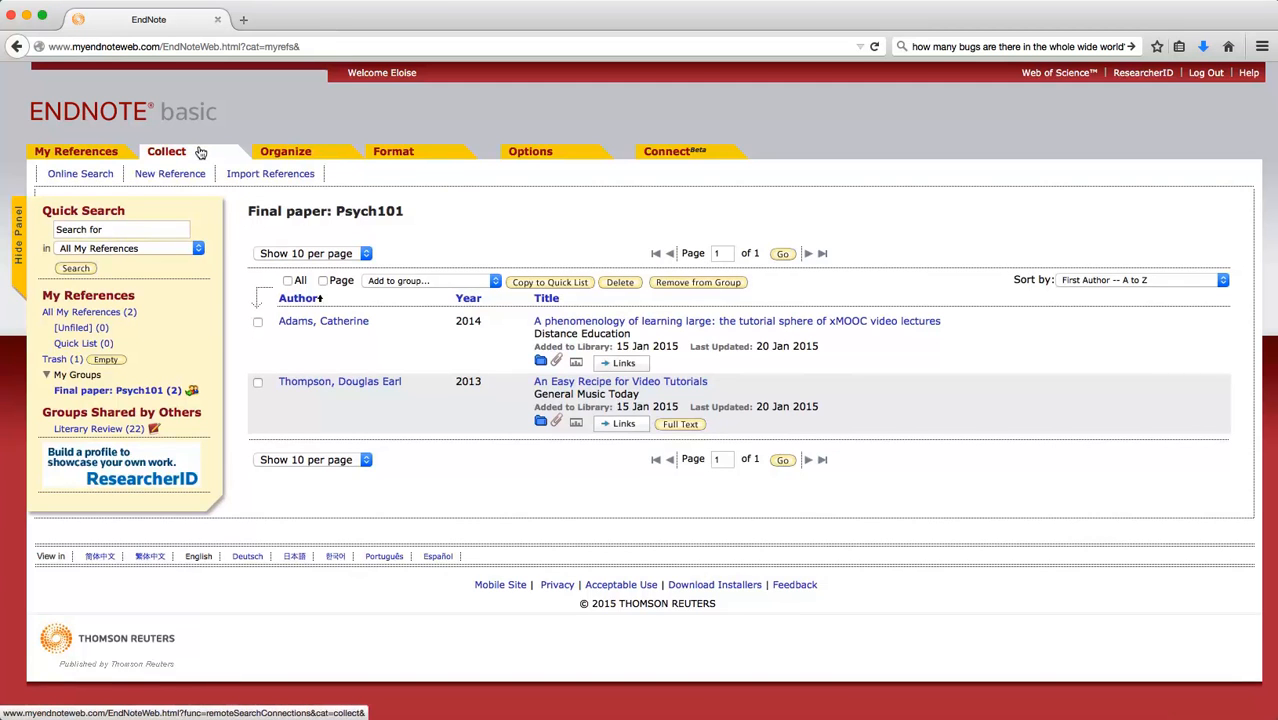
- Choose WorldCat_5702894530.ris as the file for Import References
left_click(226, 173)
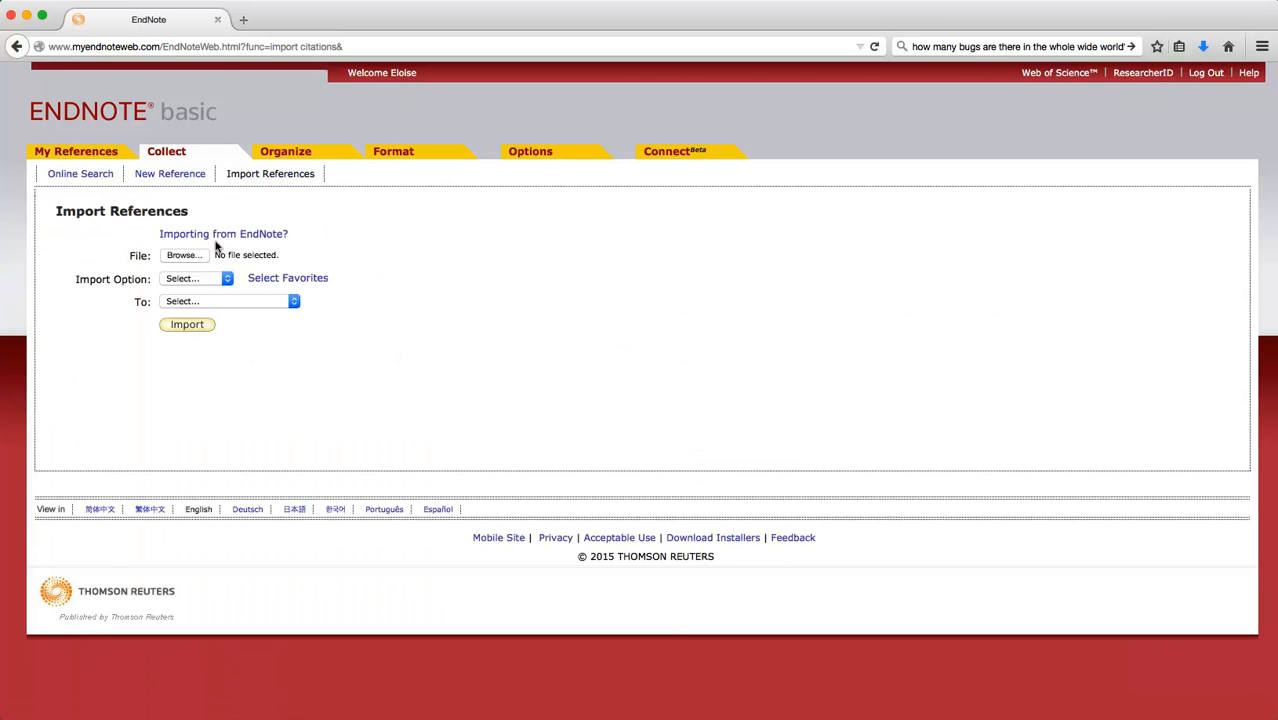
left_click(184, 255)
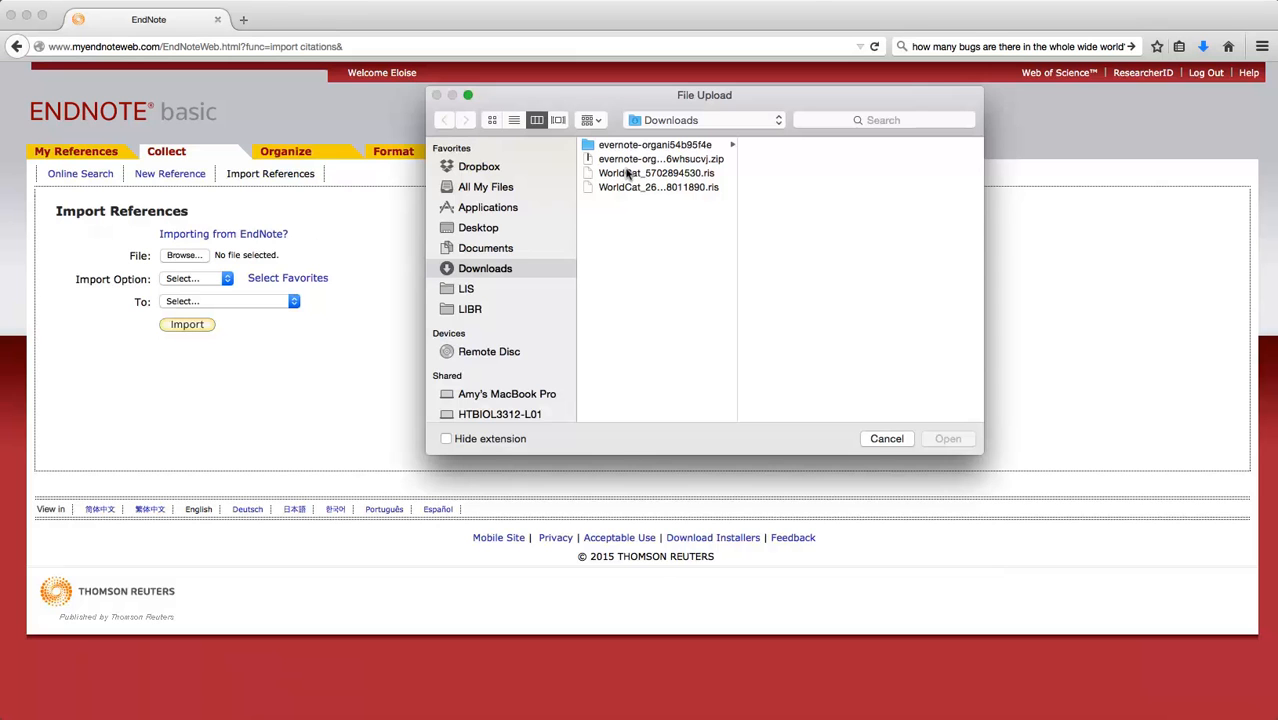
left_click(514, 120)
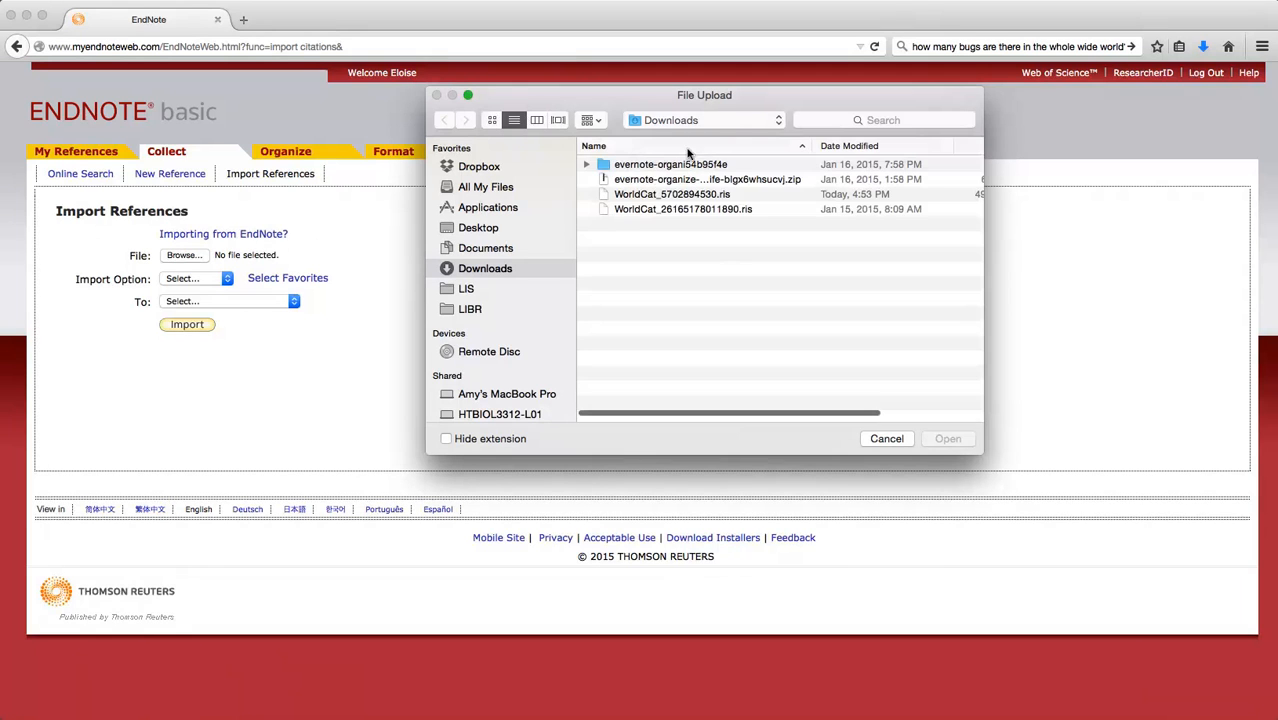
left_click(752, 193)
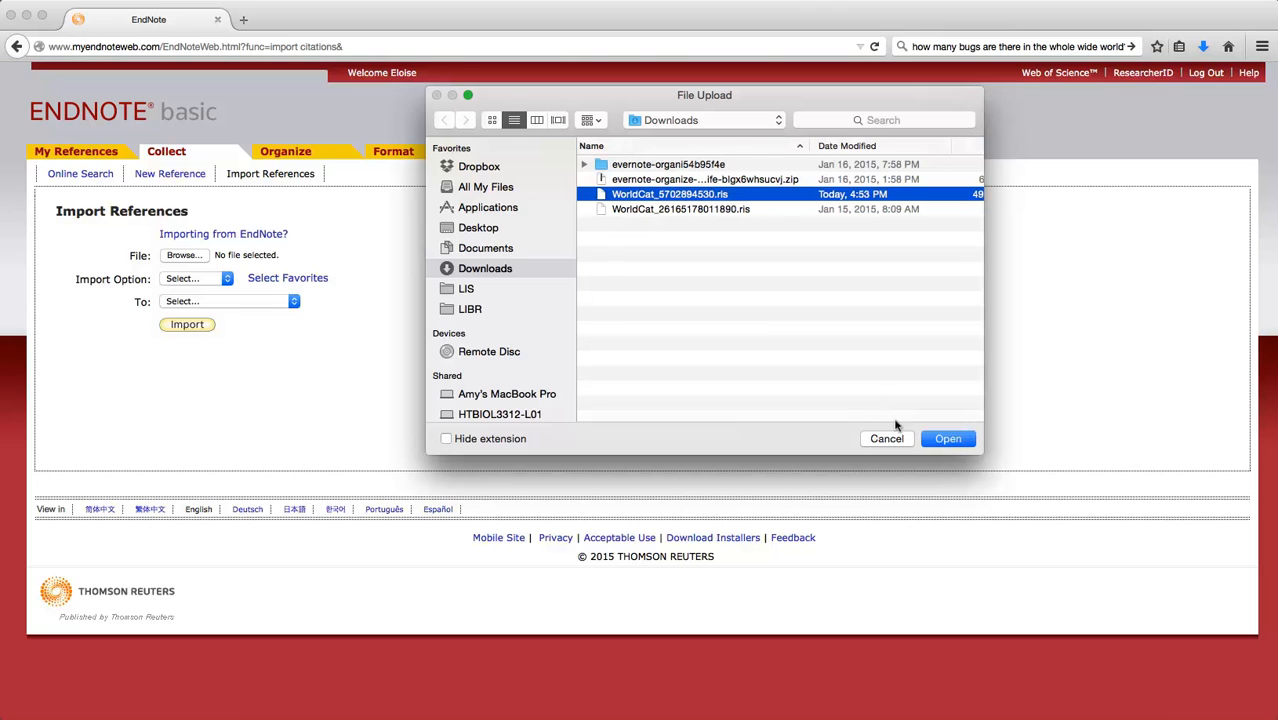
left_click(927, 440)
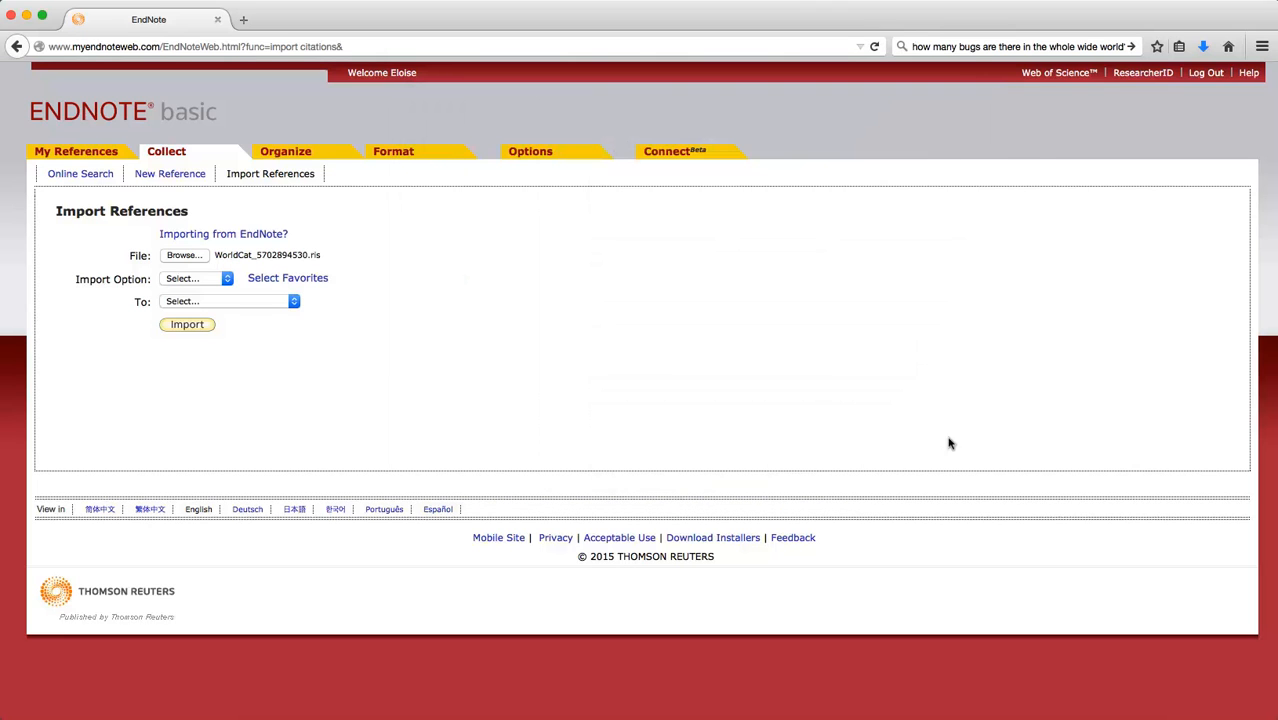
- Import the file with RefMan RIS format into a new group
left_click(215, 279)
left_click(211, 304)
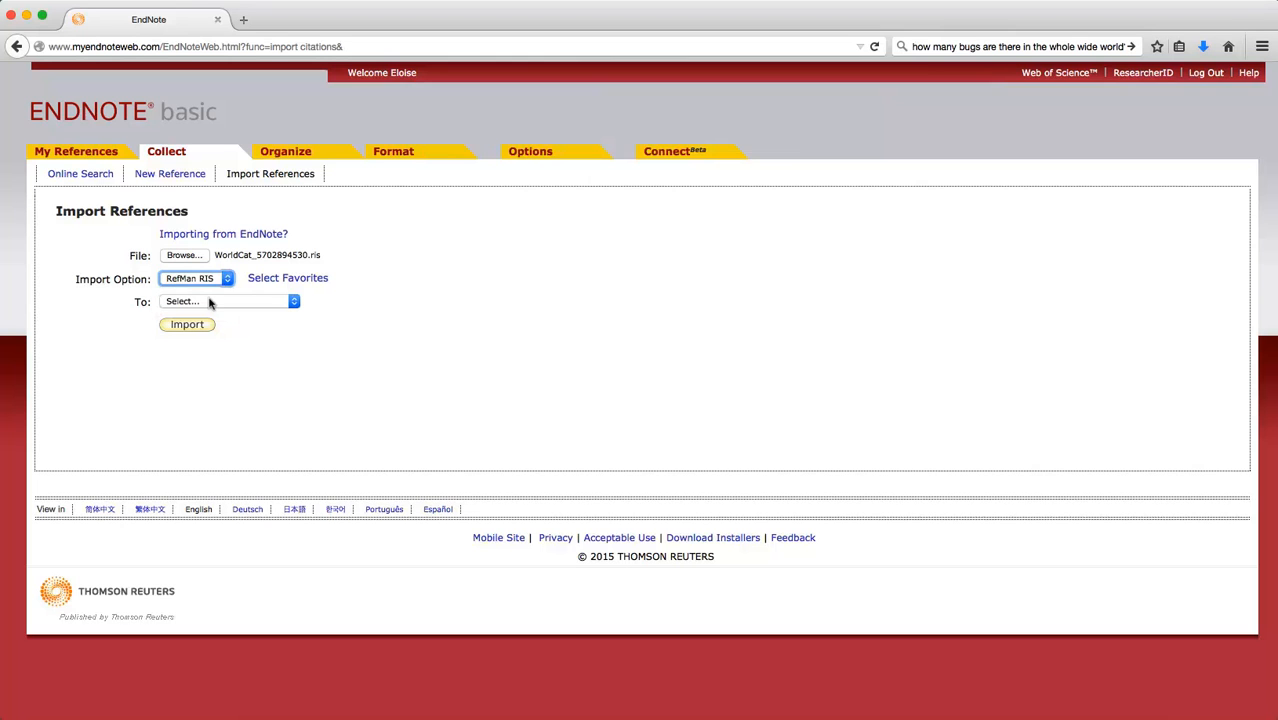
left_click(210, 278)
left_click(215, 280)
left_click(283, 300)
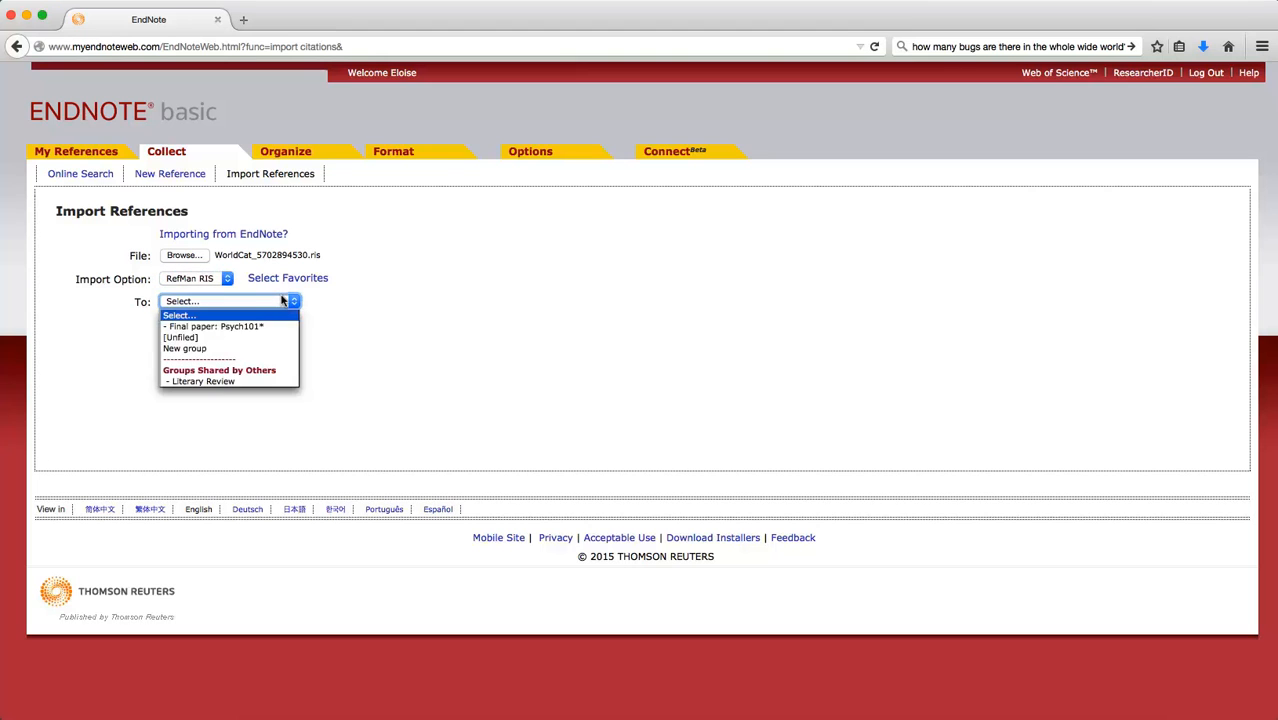
left_click(223, 354)
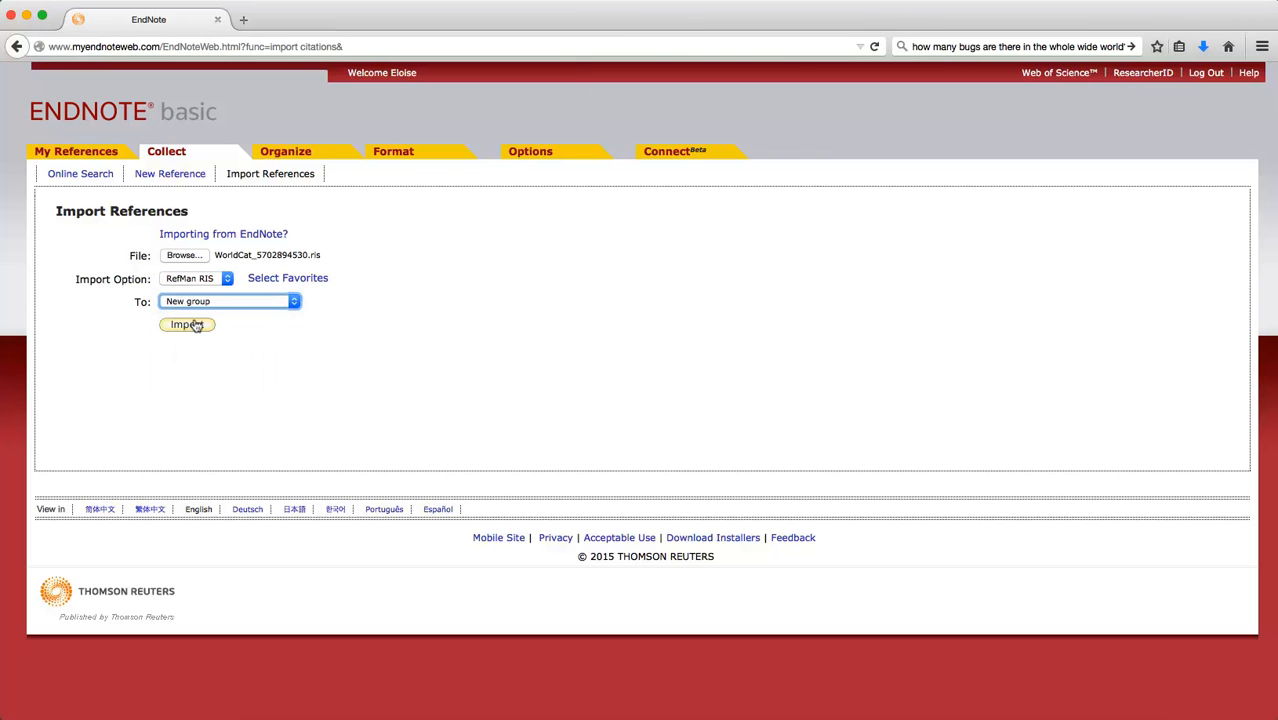
left_click(198, 325)
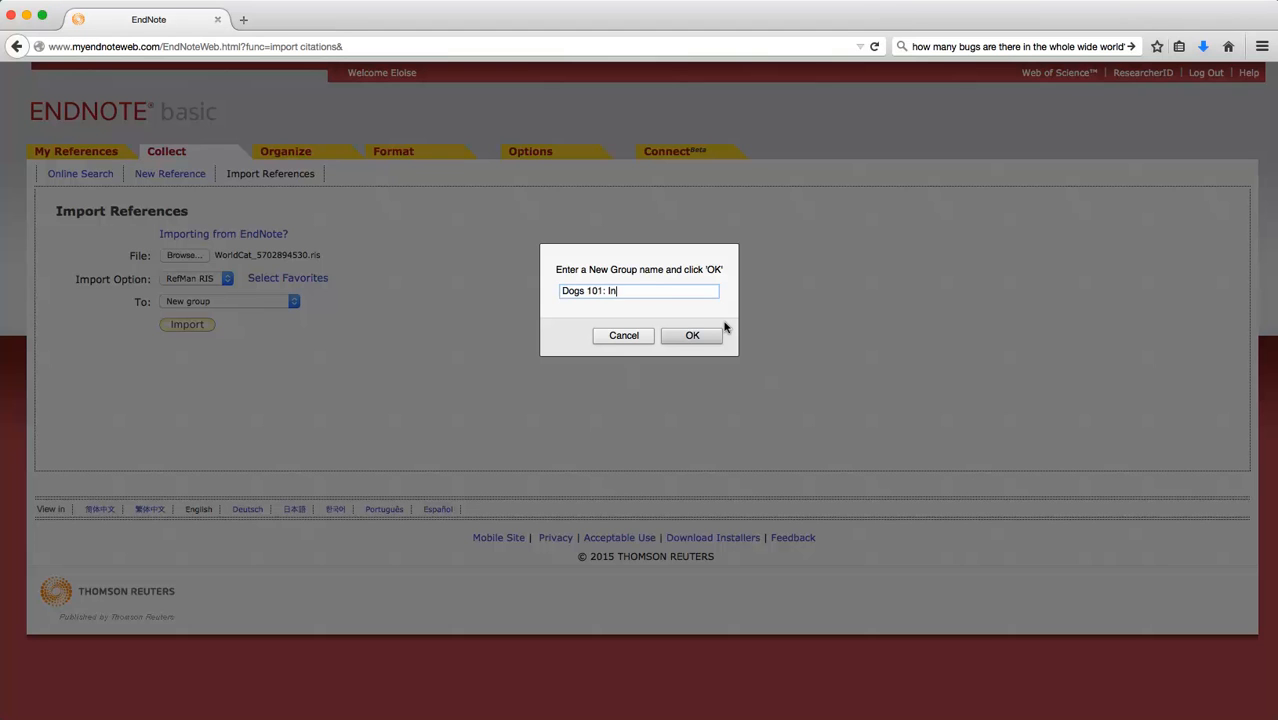
- Name the new group 'Dogs 101: Intro to Dogs' and view its imported reference
type("s")
left_click(690, 336)
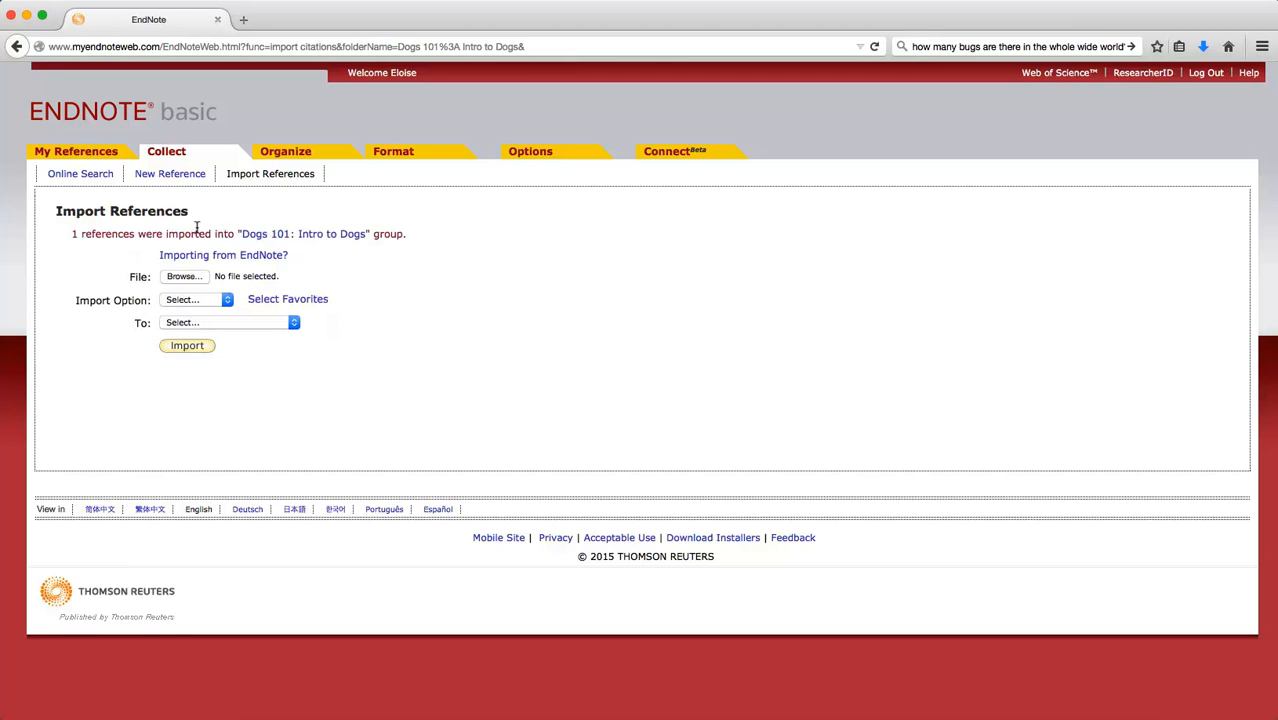
left_click_drag(80, 234, 382, 226)
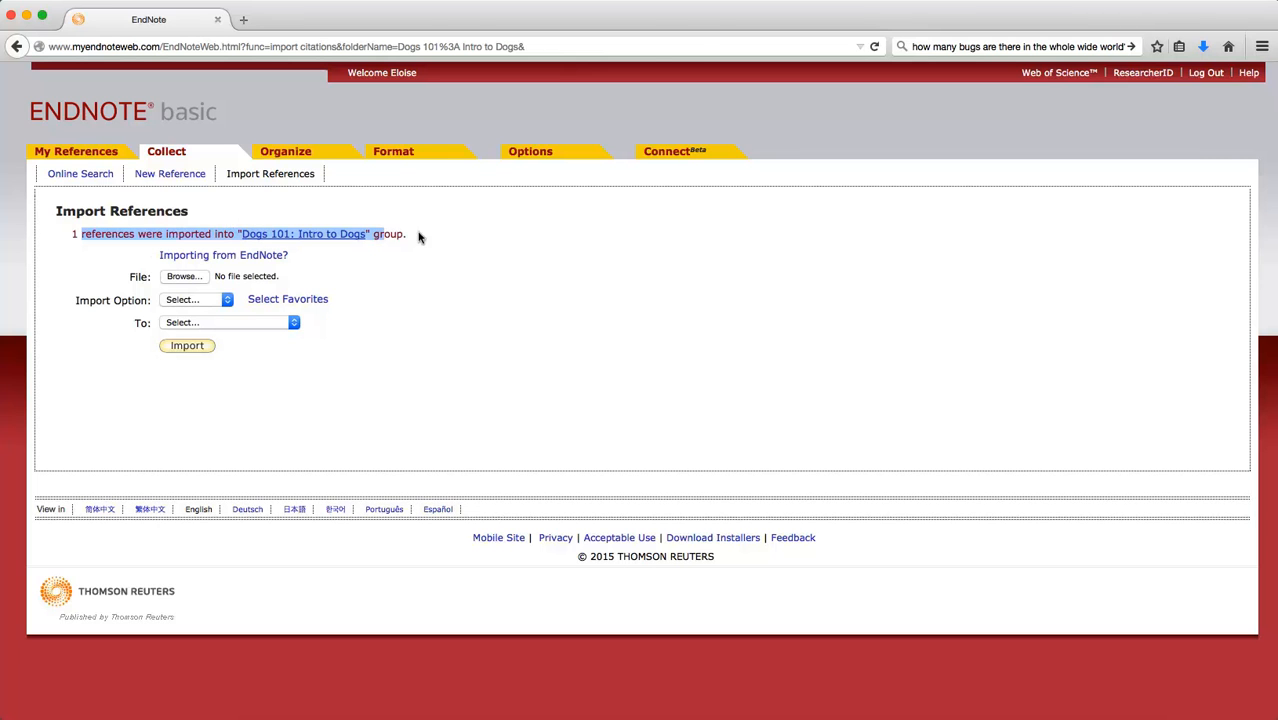
left_click(331, 233)
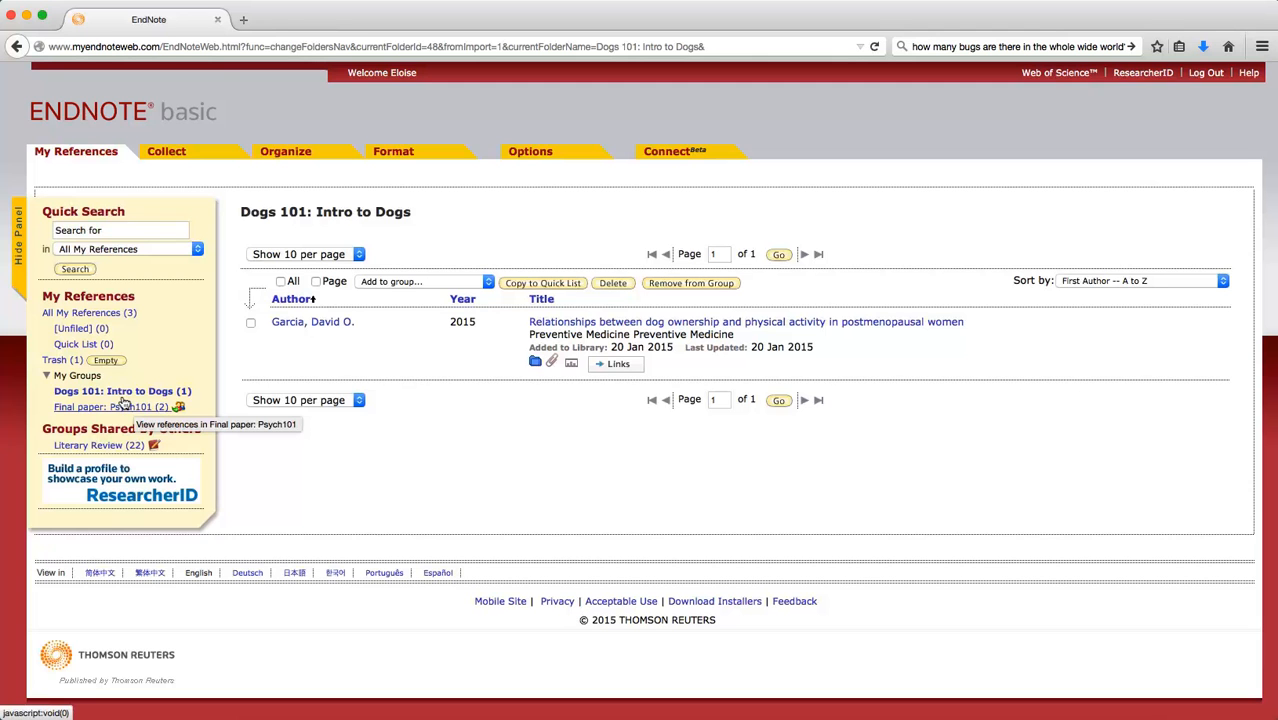
- Review the Import References destination groups without choosing, then return to My References
left_click(182, 152)
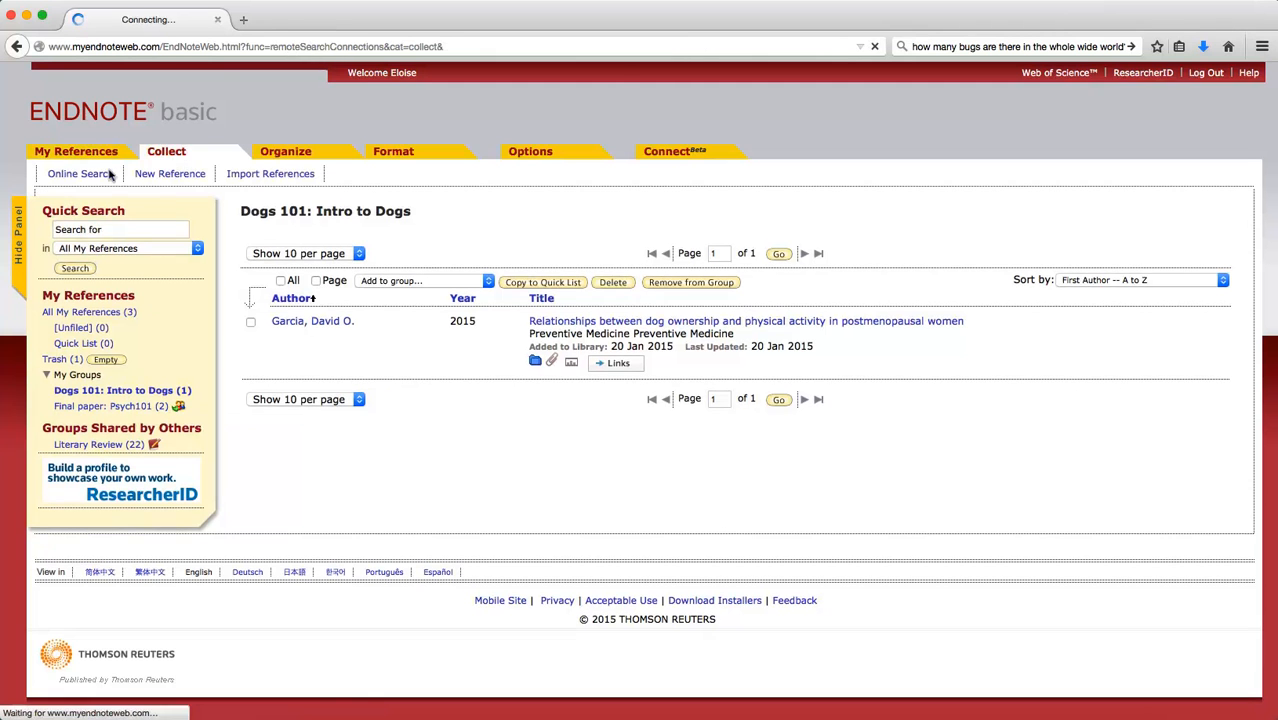
left_click(230, 173)
left_click(228, 301)
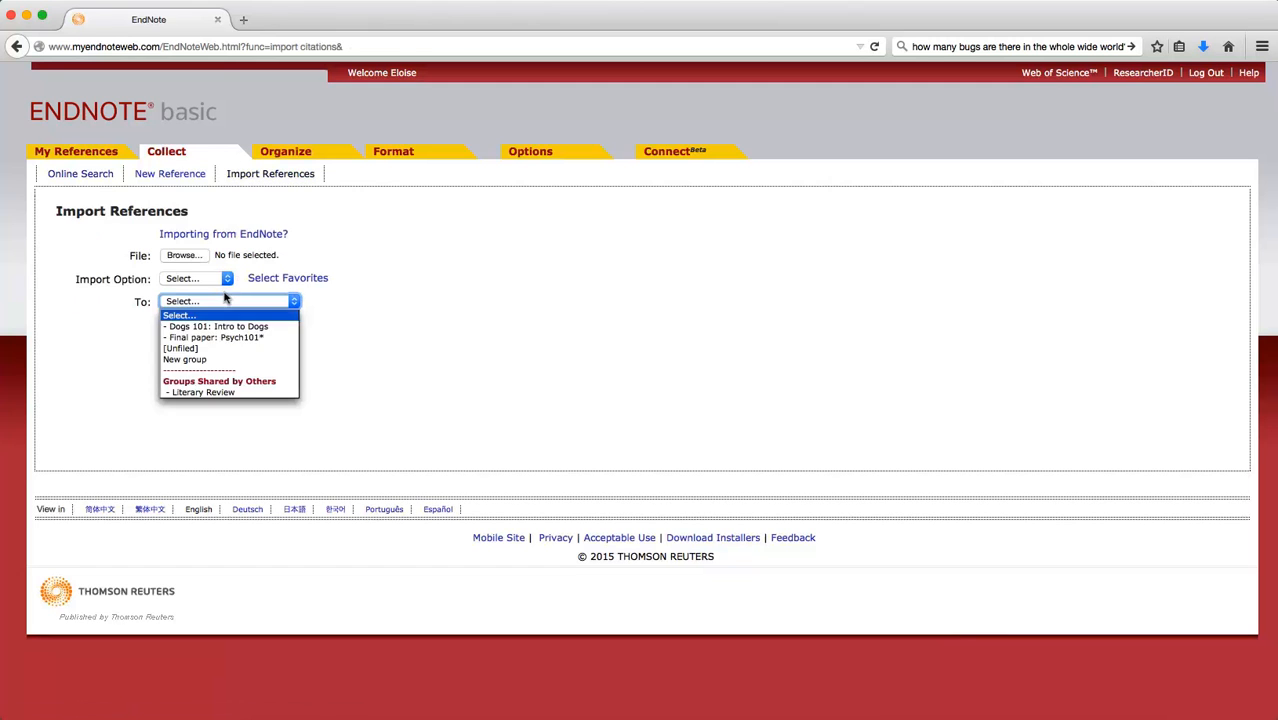
left_click(368, 294)
left_click(277, 301)
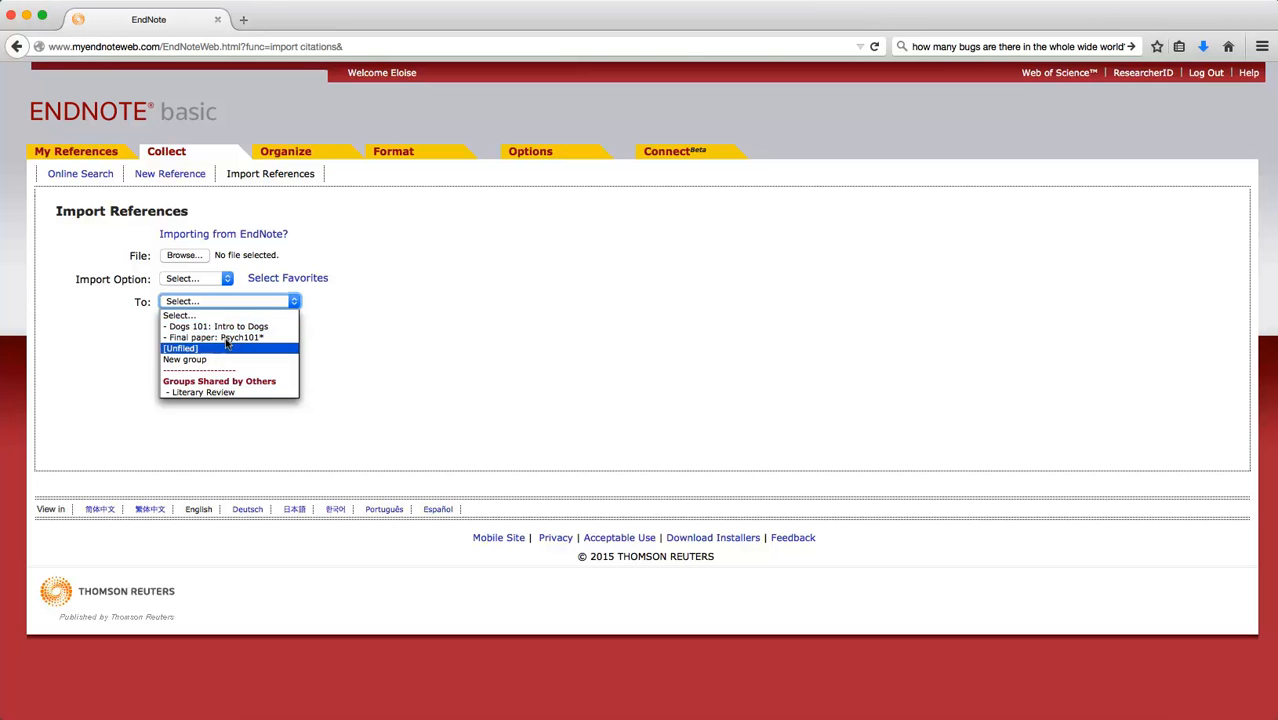
left_click(378, 325)
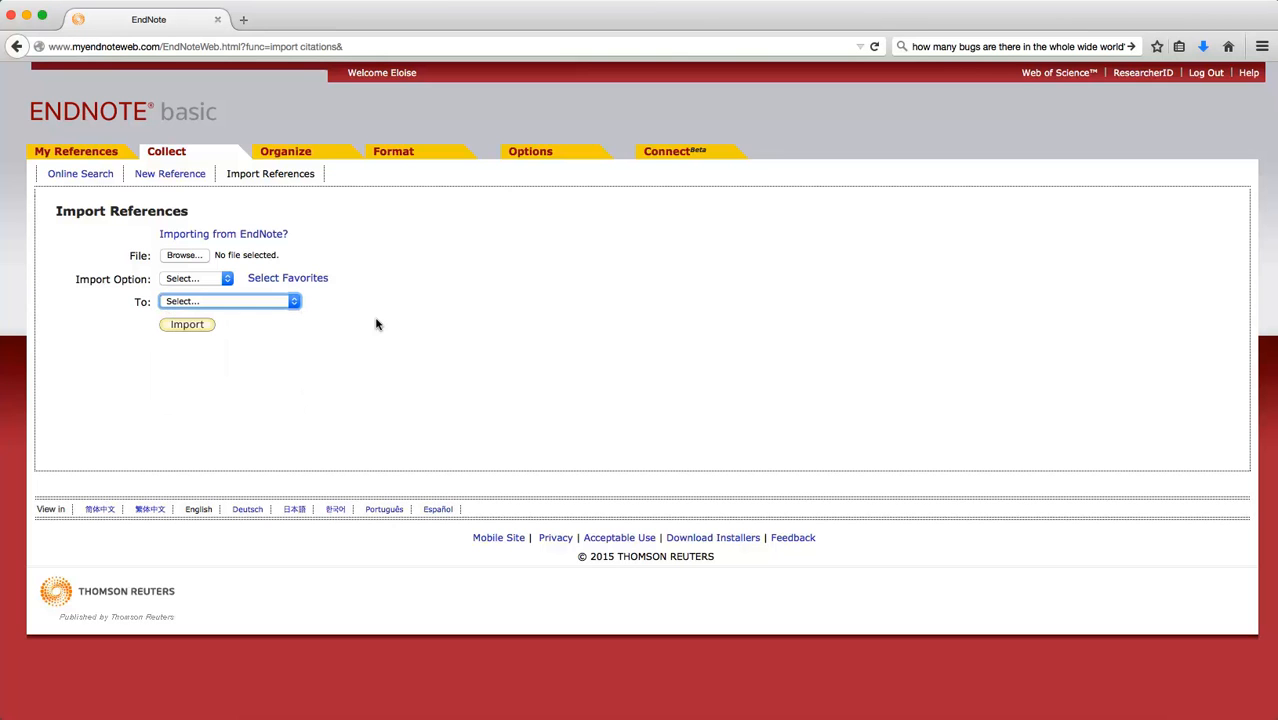
mouse_move(283, 155)
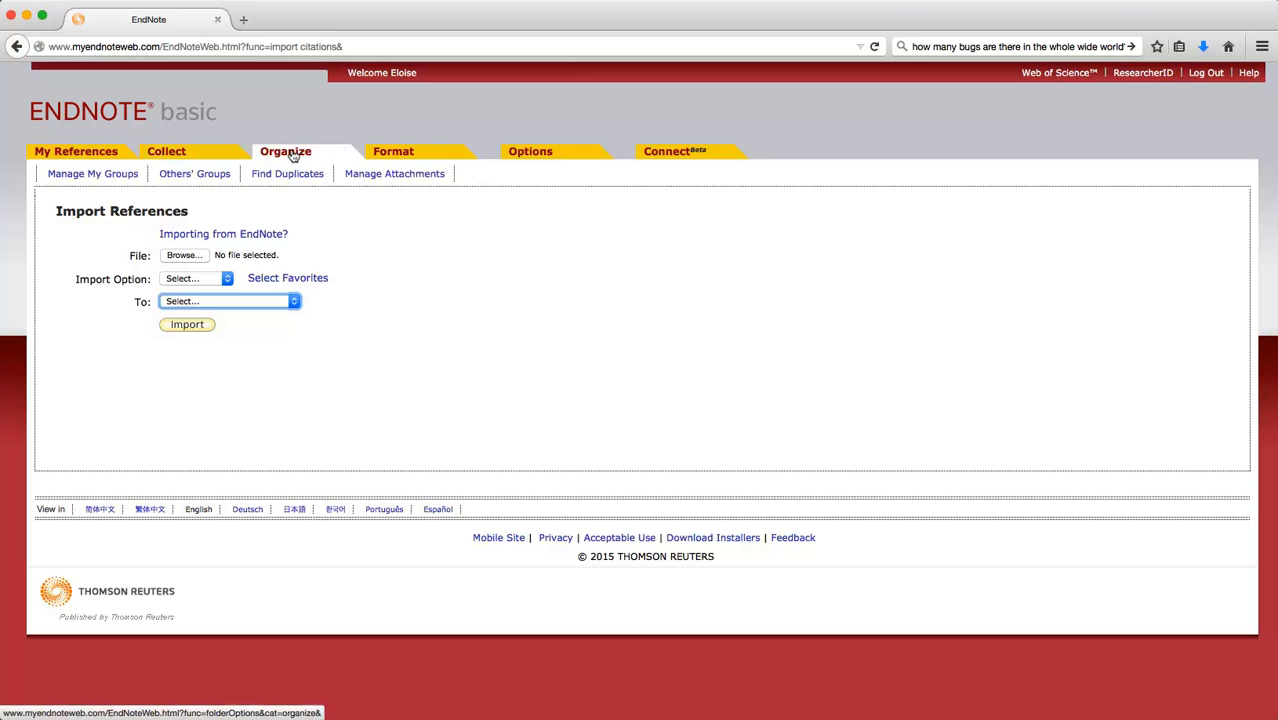
left_click(88, 155)
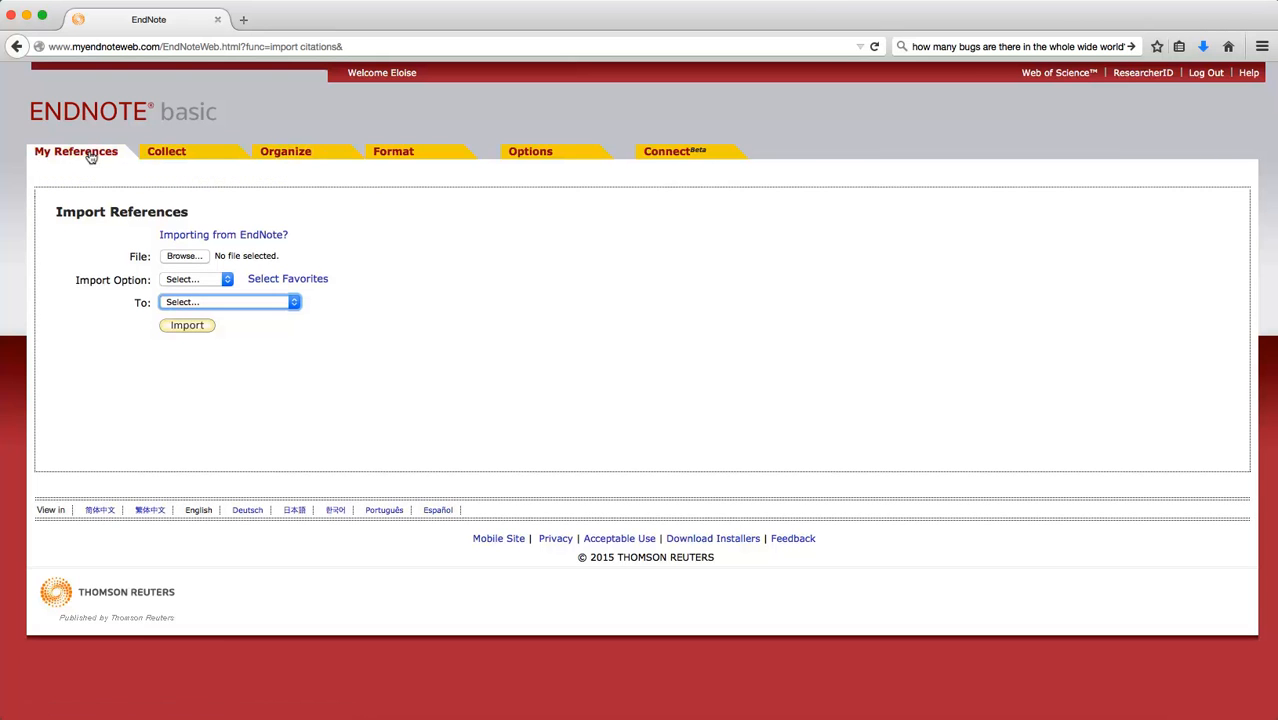